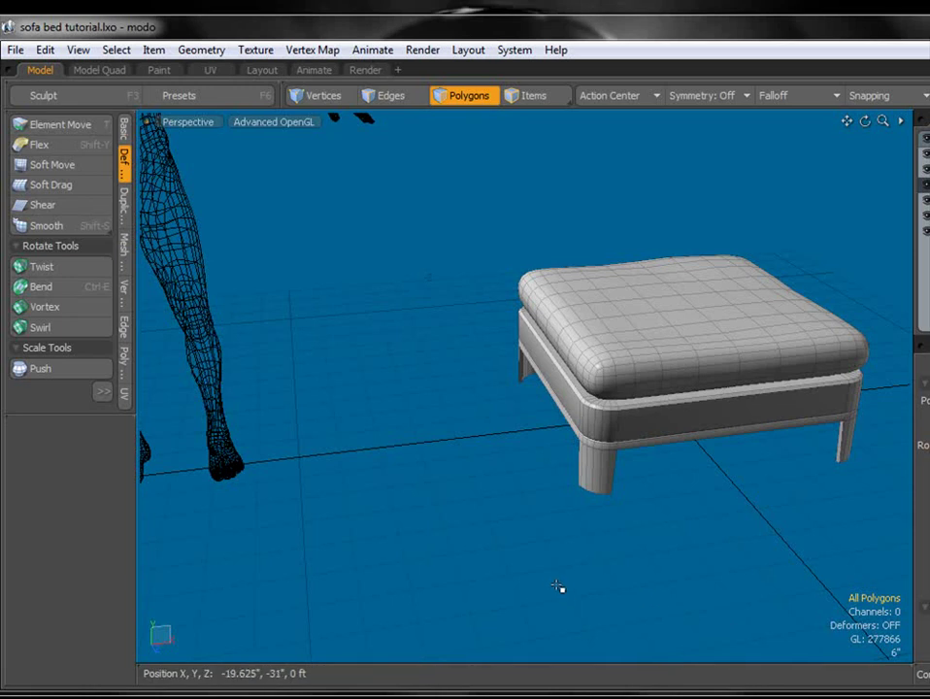
Step: Examine the seat module's cushion, base frame and legs from several sides
key("alt")
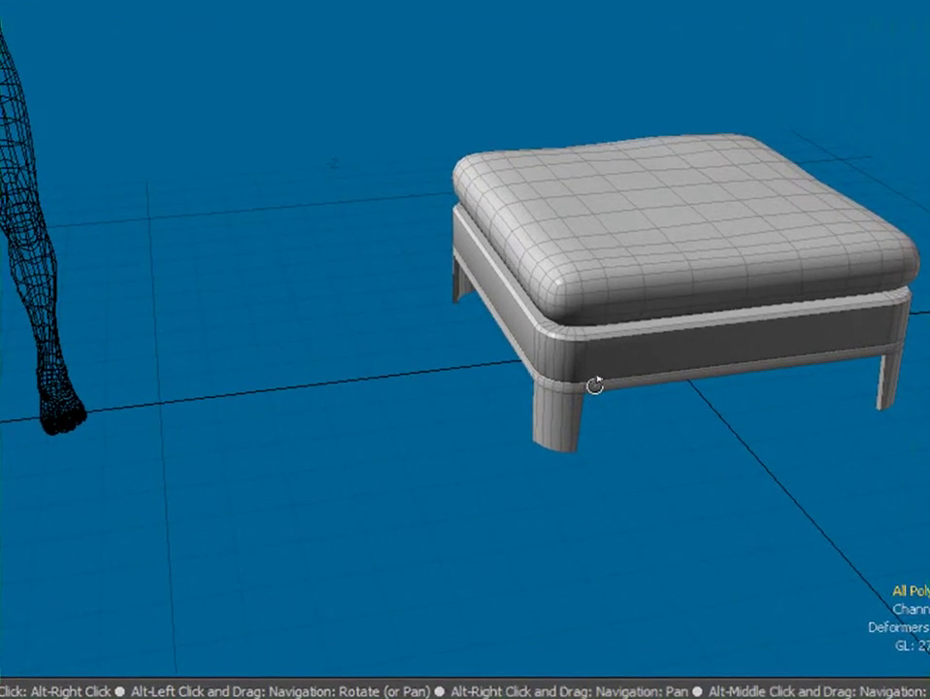
left_click_drag(567, 433, 355, 379, "alt")
scroll(388, 359, "up", 4)
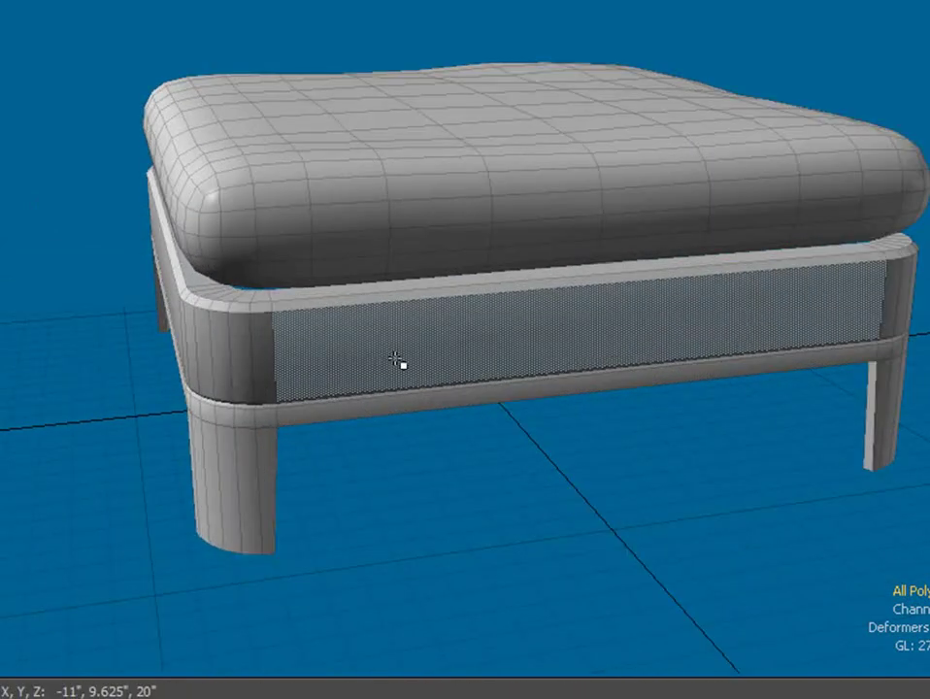
left_click_drag(435, 409, 495, 396, "alt")
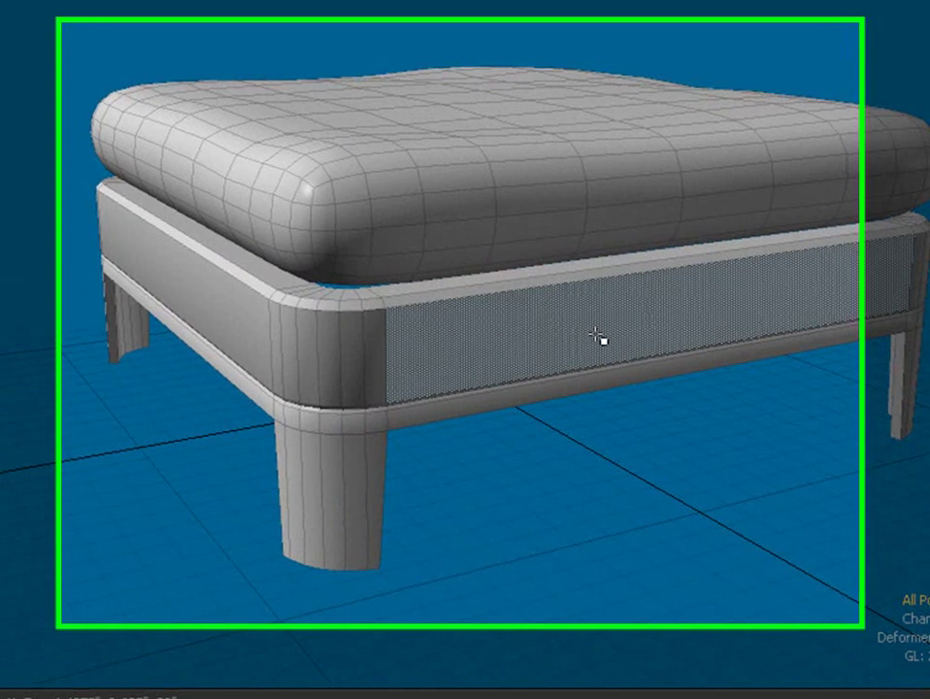
left_click_drag(601, 336, 597, 409, "alt")
left_click_drag(624, 450, 469, 333, "alt")
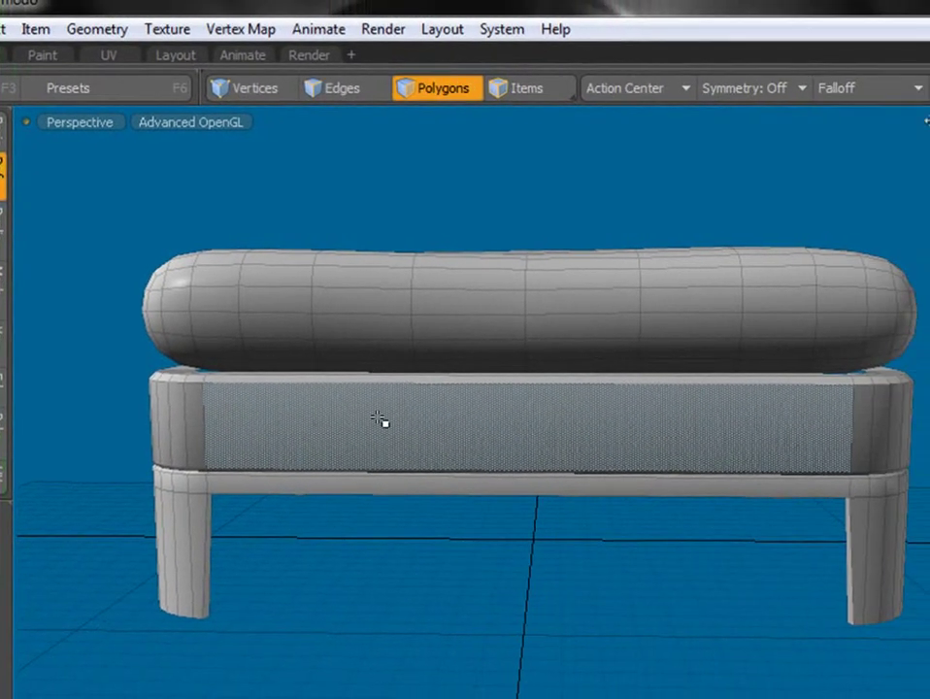
key("alt")
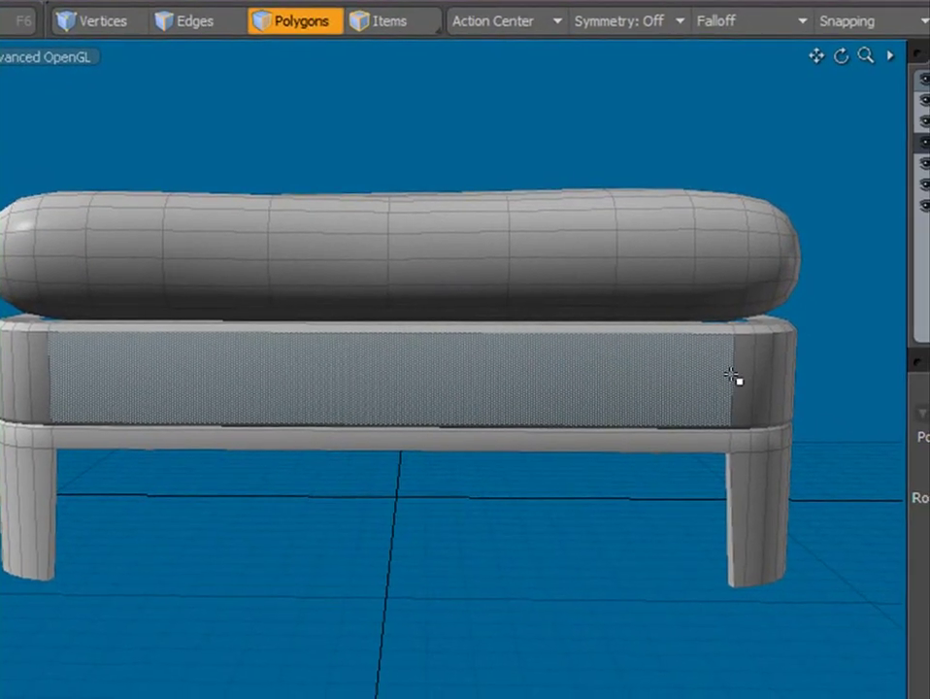
key("alt")
left_click_drag(777, 387, 382, 387, "alt")
left_click_drag(695, 387, 319, 394, "alt")
key("alt")
left_click_drag(622, 370, 647, 456, "alt")
scroll(641, 449, "down", 6)
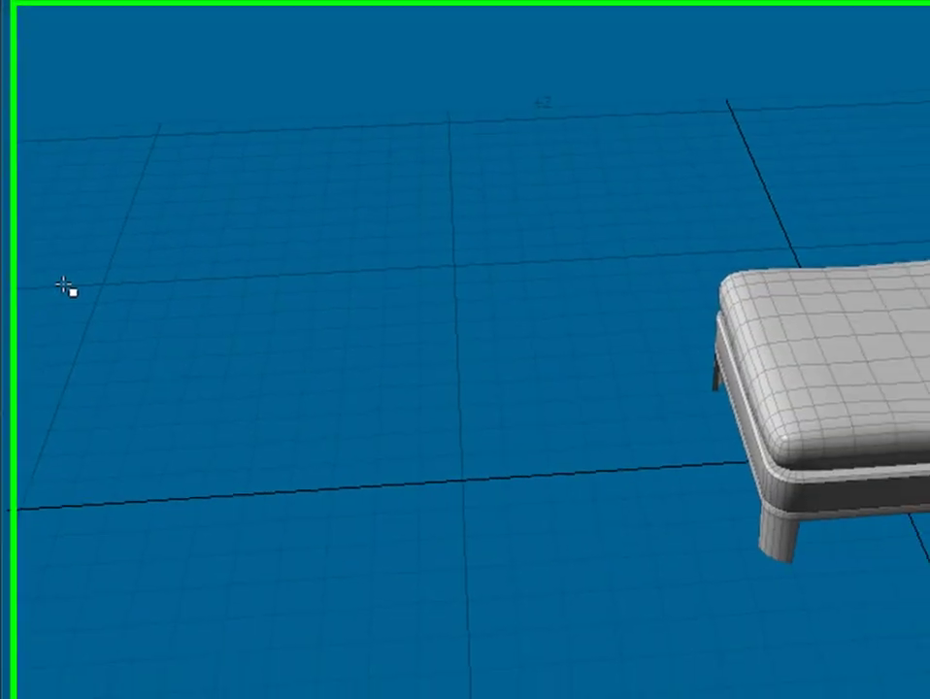
Step: Select the inner edge loop of the base's top rim and move it to close the gap under the cushion corner
scroll(825, 400, "up", 5)
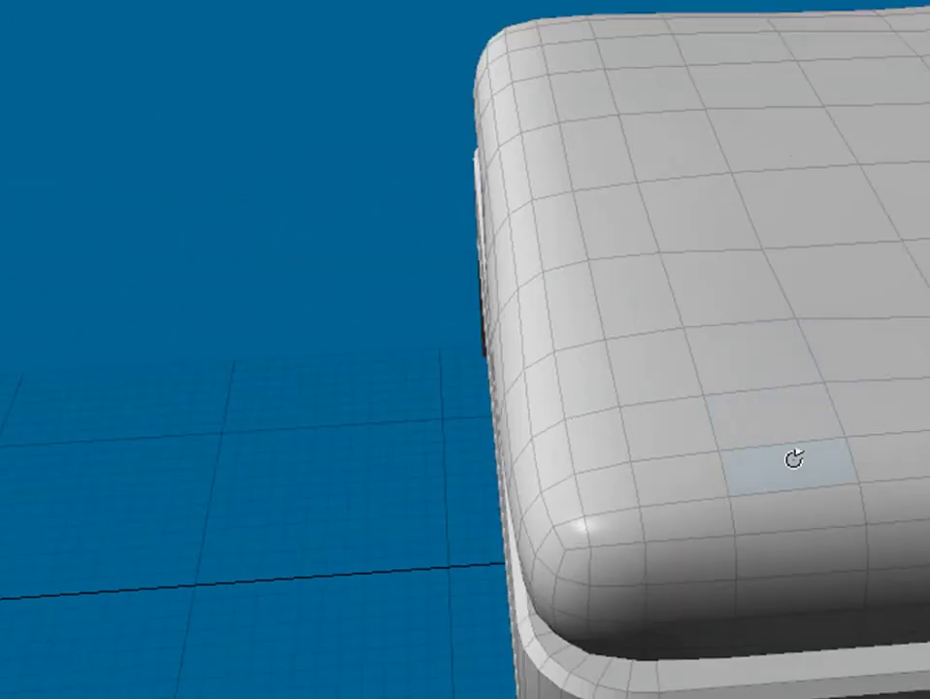
left_click_drag(794, 458, 443, 257, "alt")
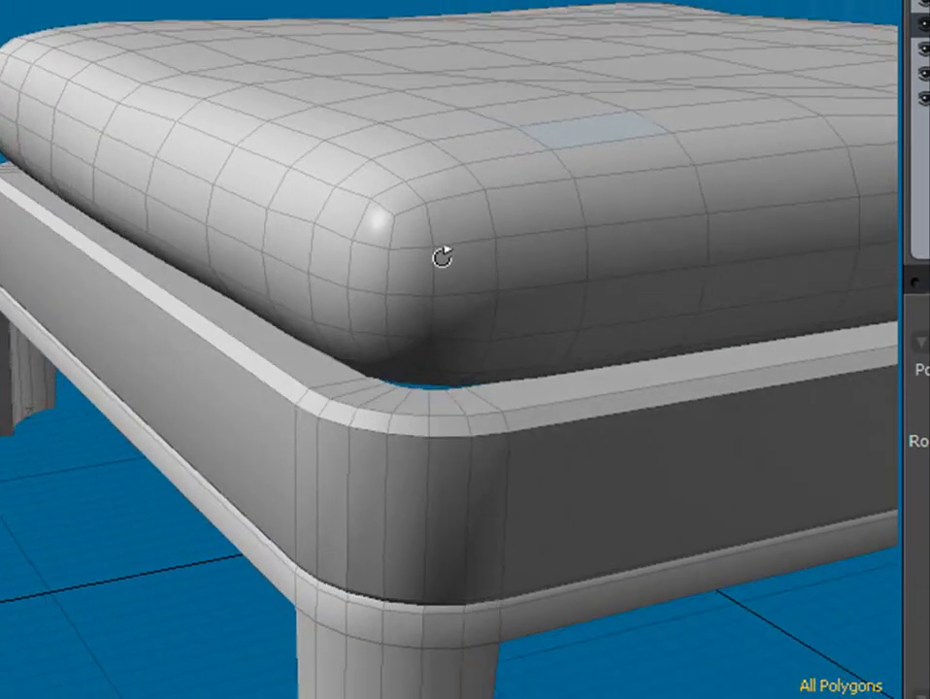
scroll(447, 332, "up", 3)
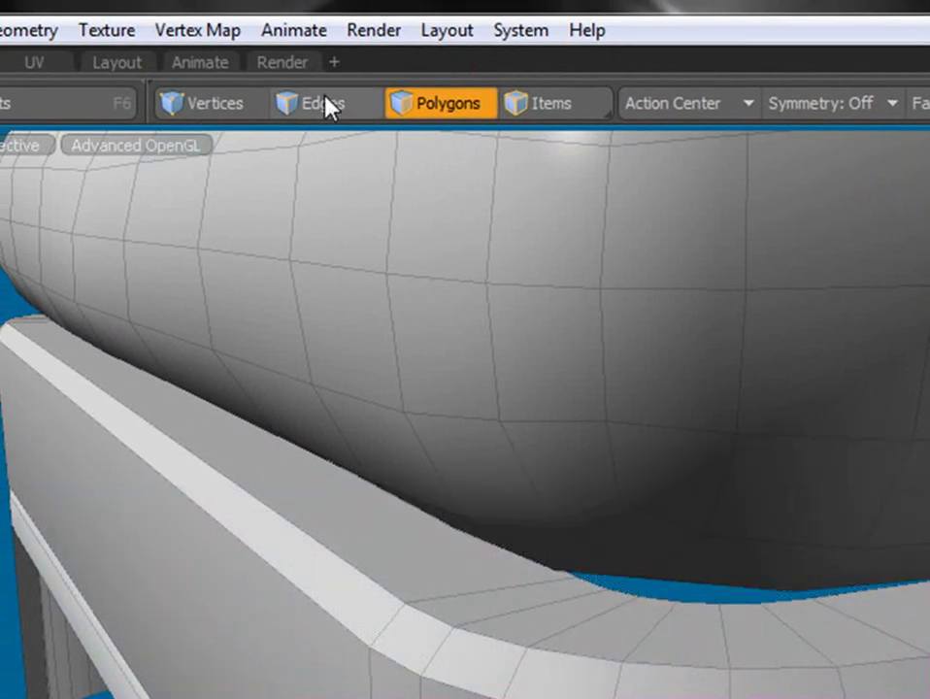
left_click(306, 86)
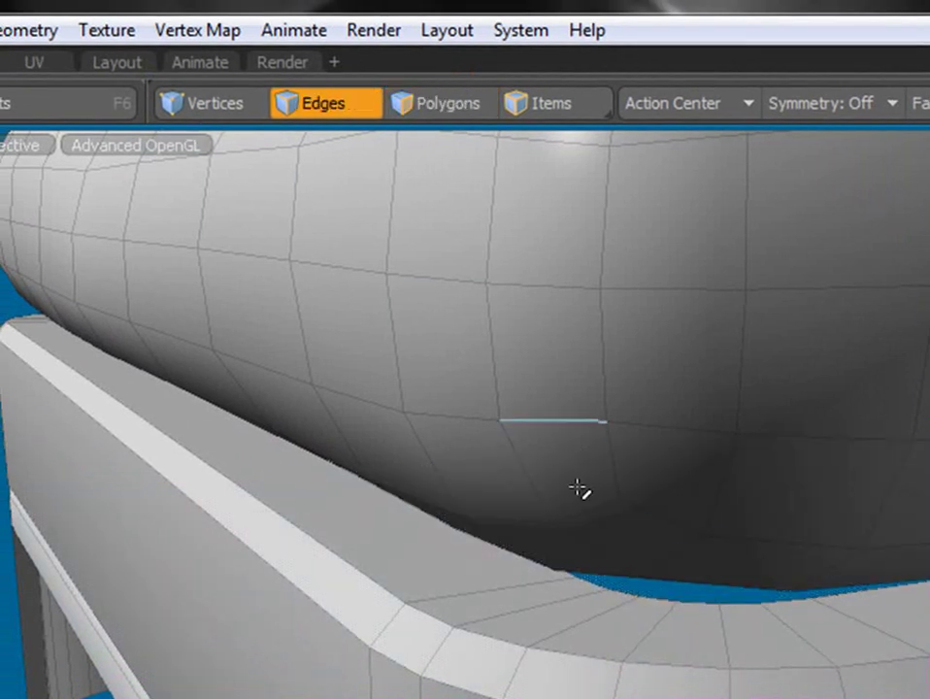
double_click(695, 605)
left_click_drag(650, 584, 626, 591, "alt")
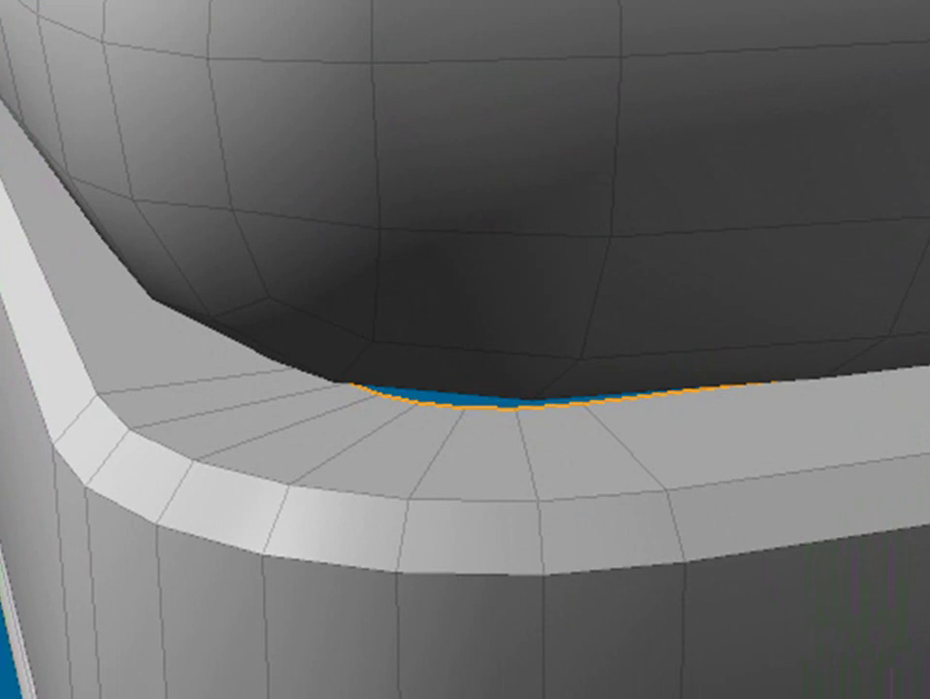
left_click_drag(903, 177, 894, 189)
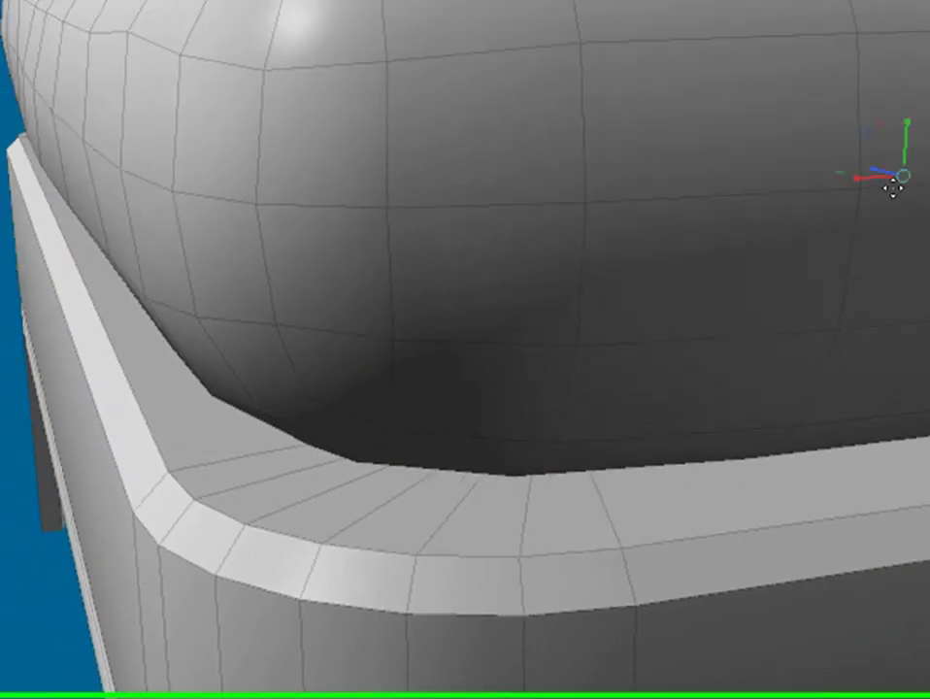
key("space")
scroll(264, 494, "down", 4)
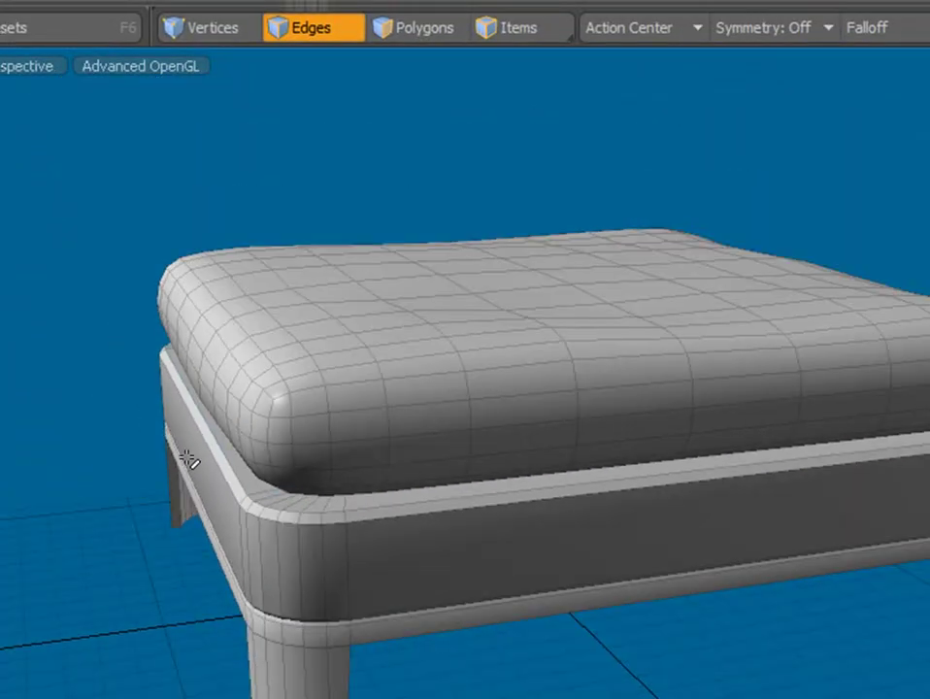
scroll(90, 435, "down", 5)
left_click_drag(286, 341, 824, 425, "alt")
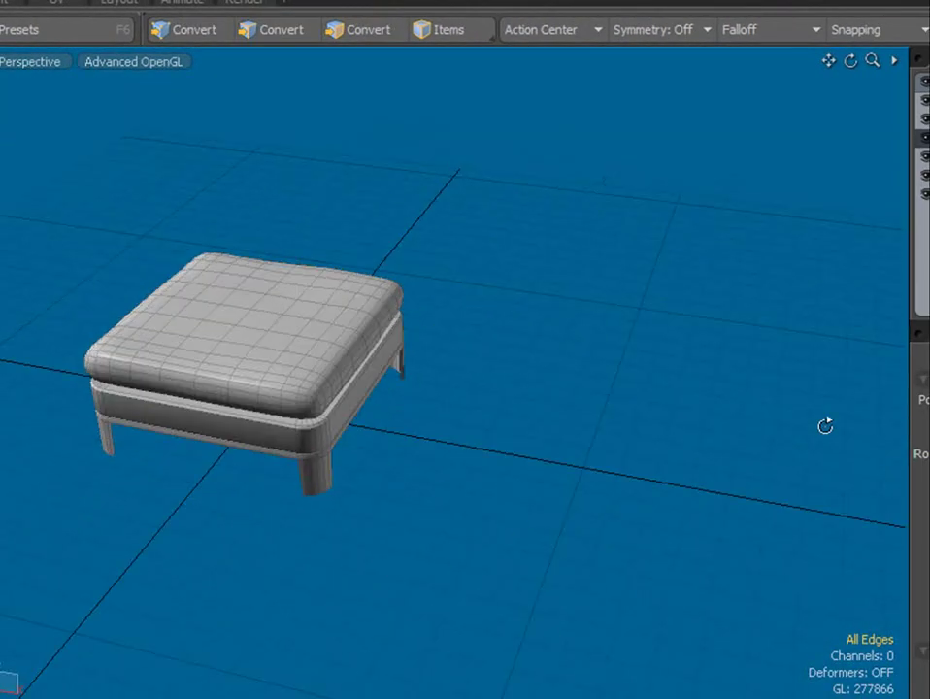
left_click_drag(507, 393, 657, 394, "alt+shift")
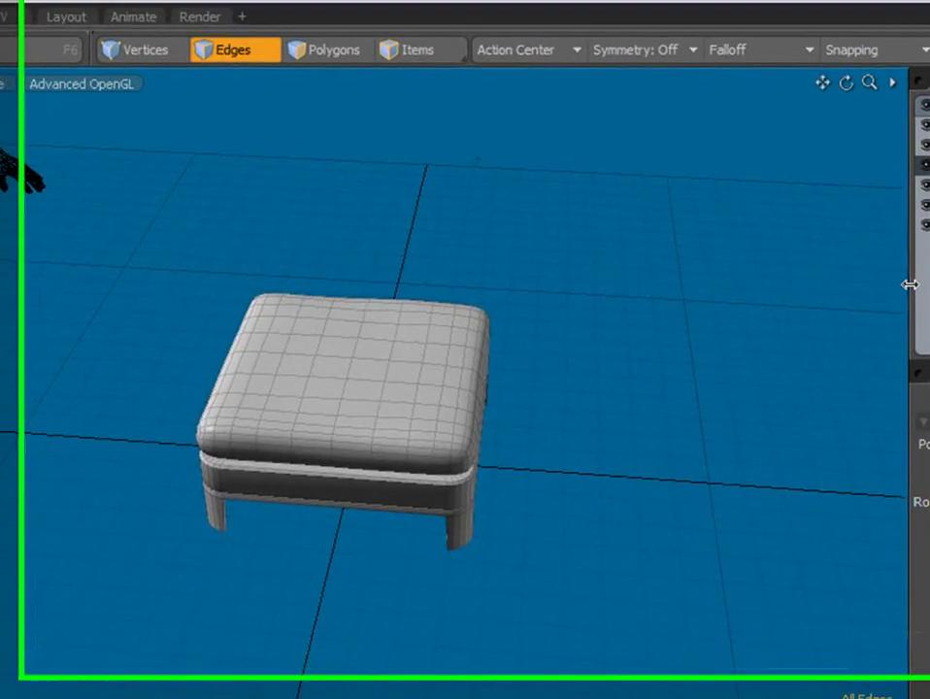
left_click_drag(913, 255, 778, 255)
left_click_drag(797, 306, 909, 311)
Step: Show the whole seat arrangement and the man figure in the Top view
left_click_drag(731, 288, 611, 490, "alt")
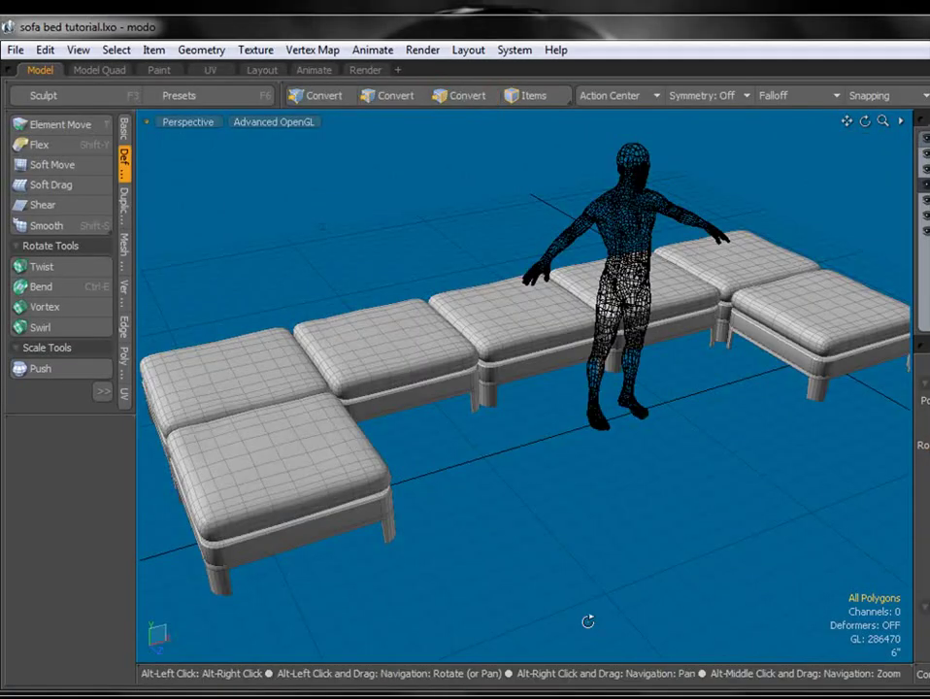
left_click_drag(563, 543, 451, 698, "alt")
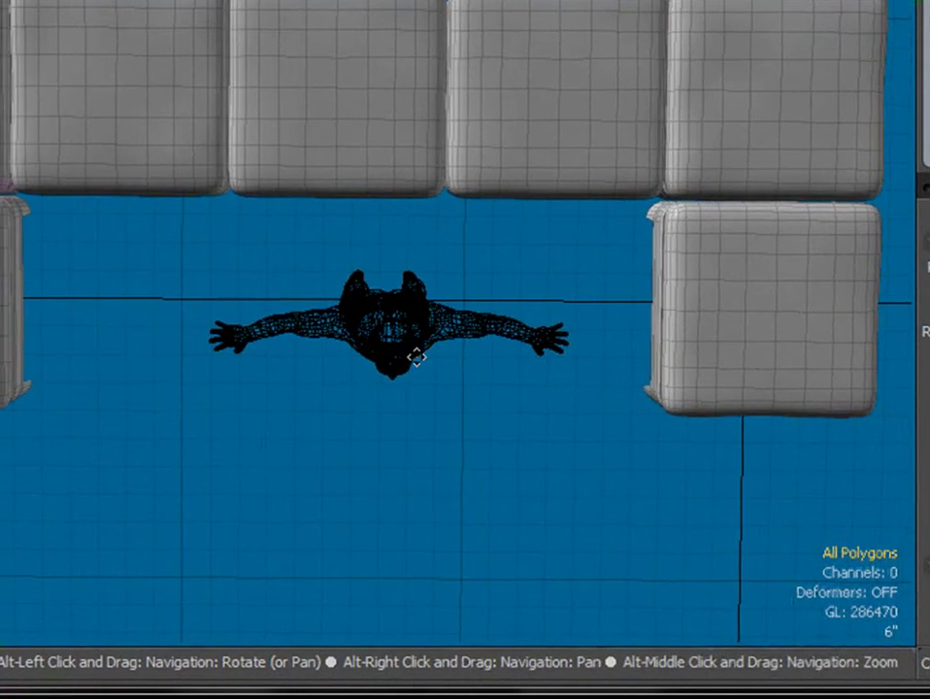
key("ctrl+space")
left_click(438, 299)
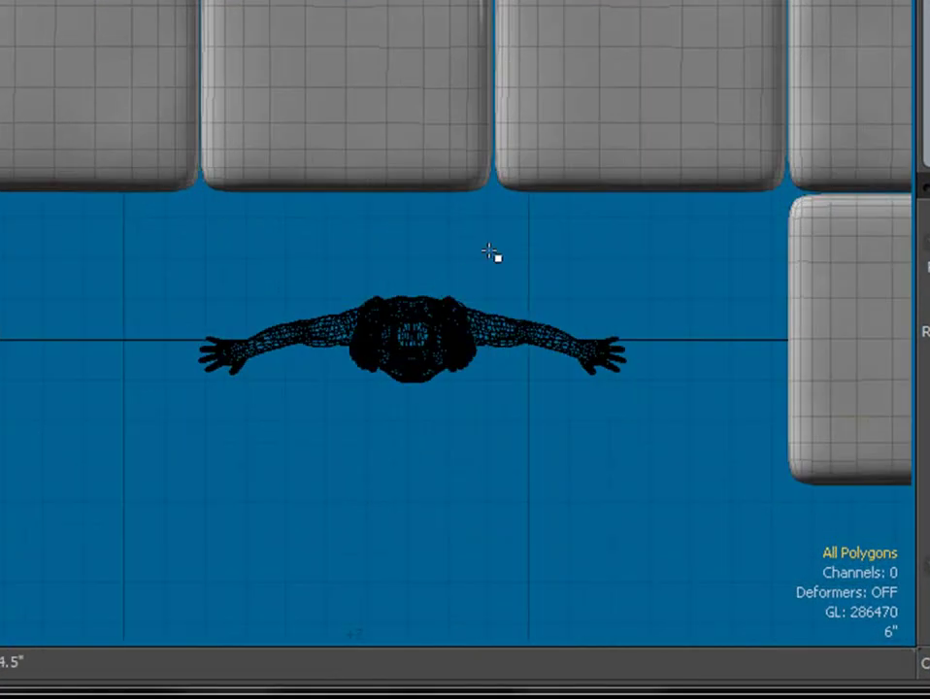
scroll(345, 206, "down", 3)
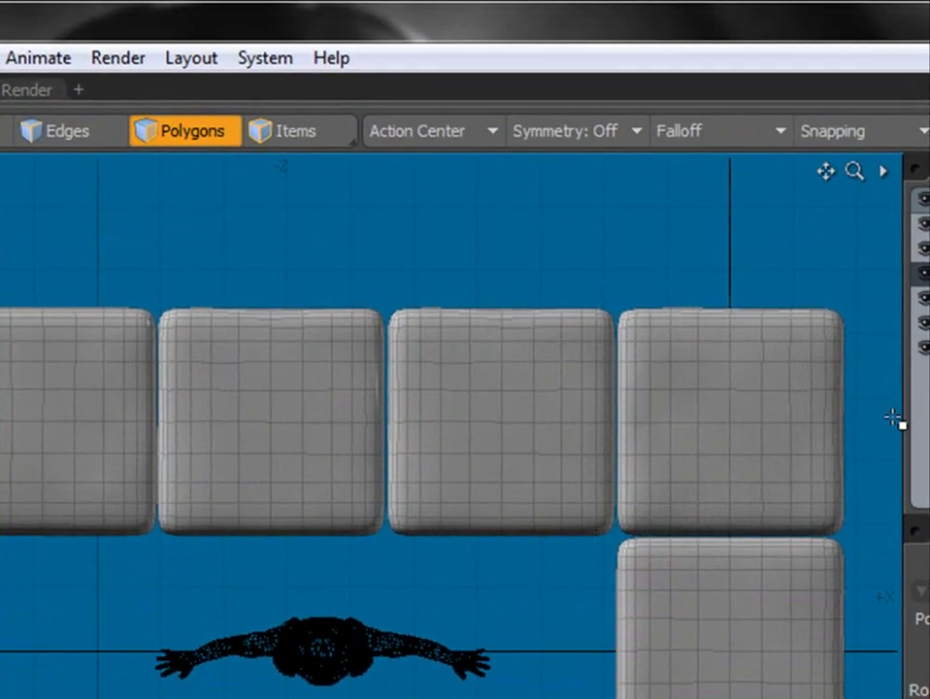
Step: Make the empty Mesh (2) item the active mesh, with the seats as background reference
left_click_drag(893, 417, 695, 401)
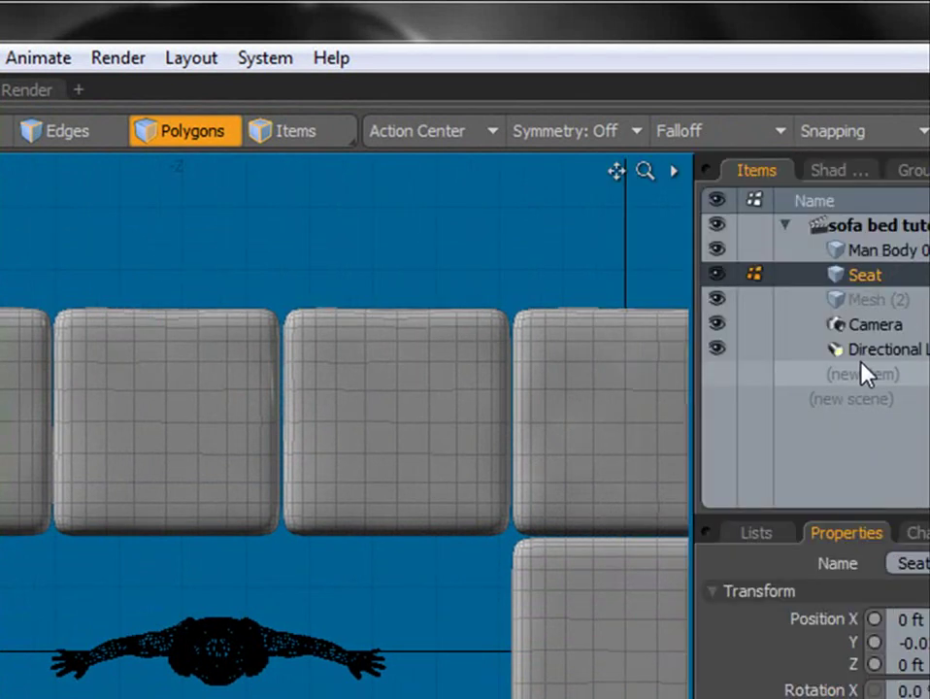
left_click(866, 301)
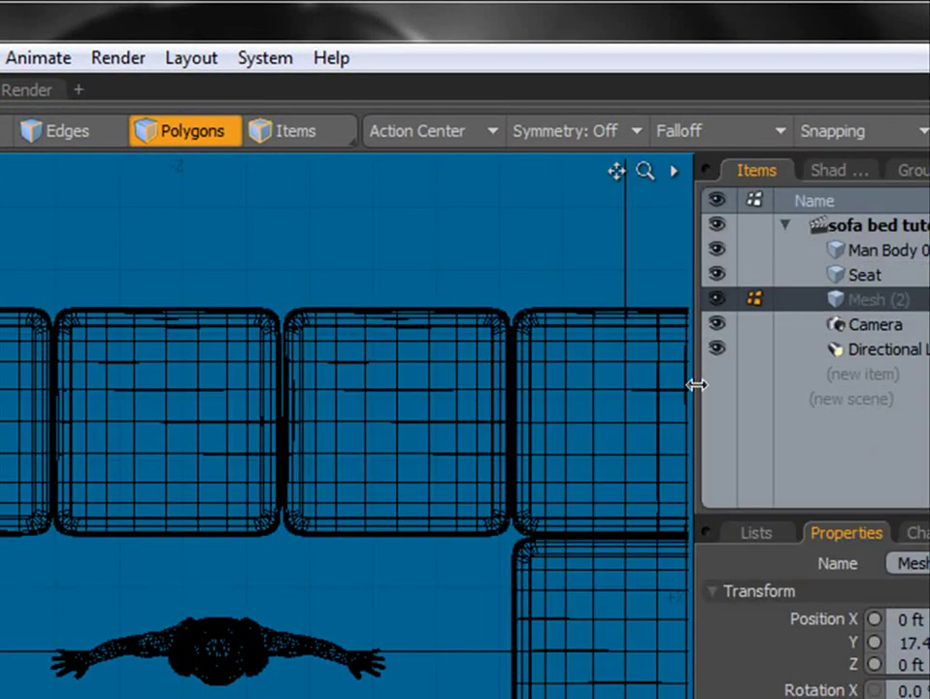
left_click_drag(697, 385, 905, 384)
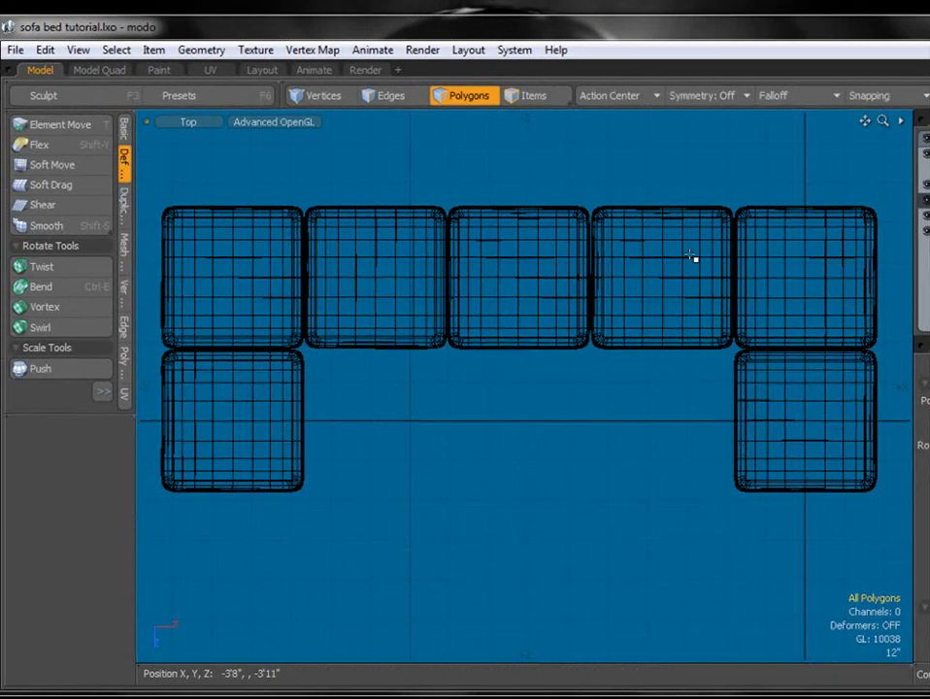
Step: Draw a flat cube base about 18'1.5" long in X along the rear edge of the back row of seats
left_click(122, 137)
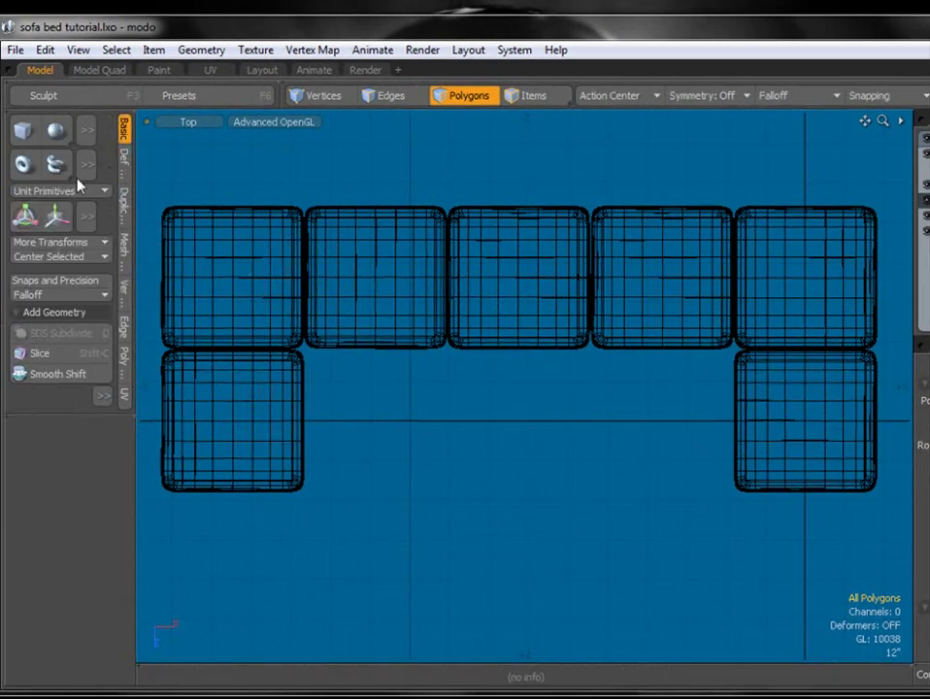
left_click(25, 130)
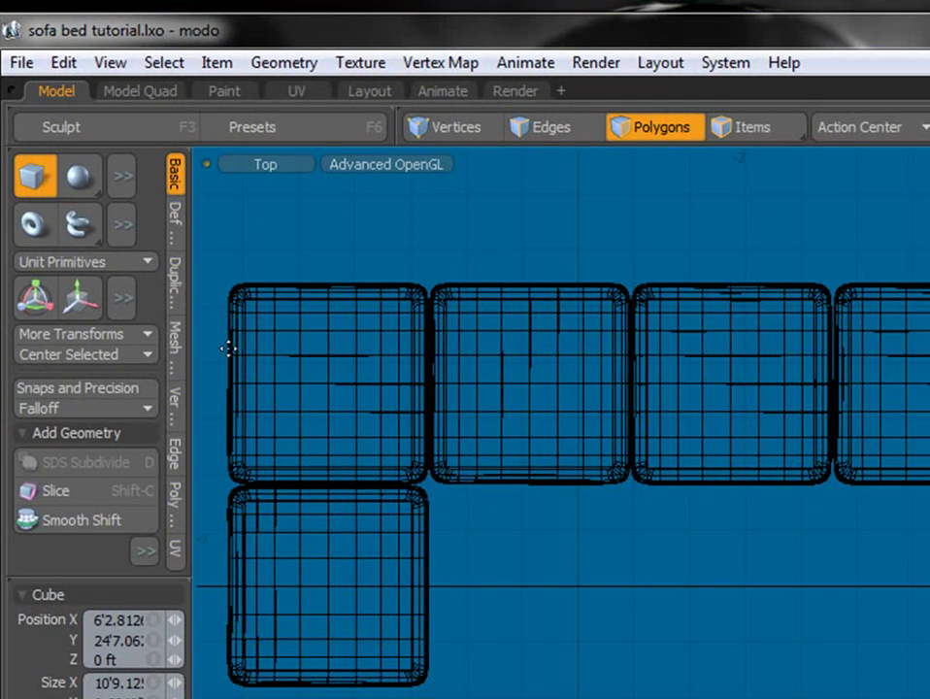
left_click_drag(226, 348, 724, 316)
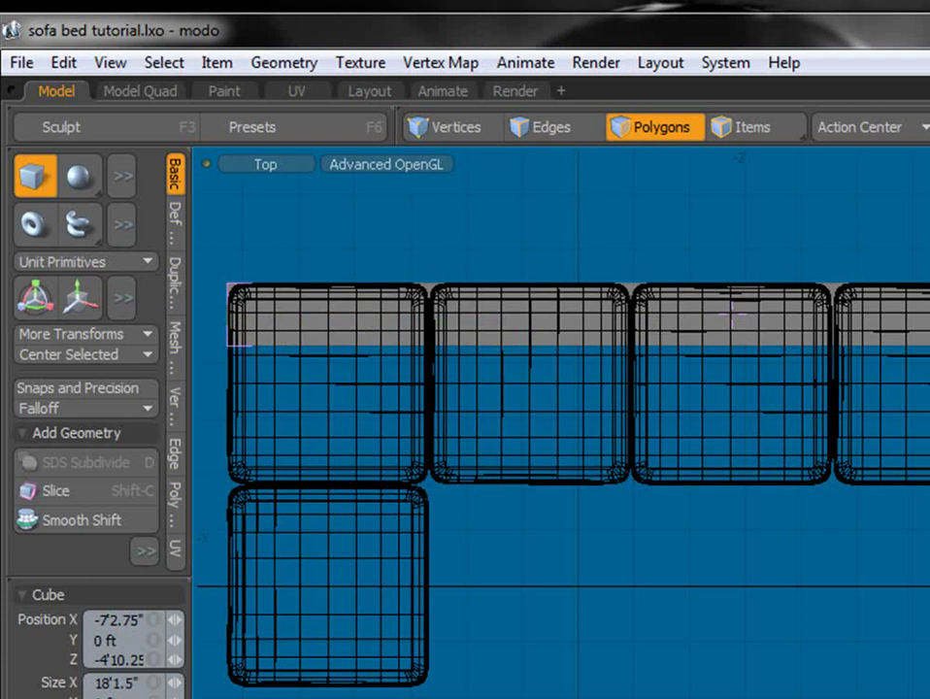
Step: In the Perspective view, raise the flat cube to a Y position of about 19.5", level with the seat cushions
key("ctrl+space")
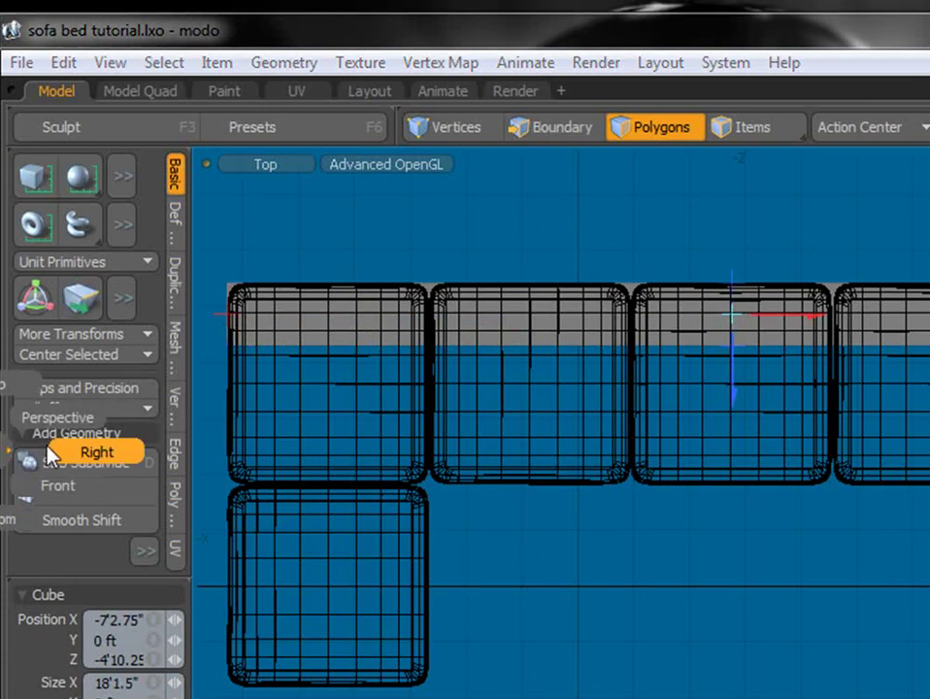
left_click(53, 424)
left_click_drag(225, 573, 652, 326, "alt")
scroll(686, 298, "up", 3)
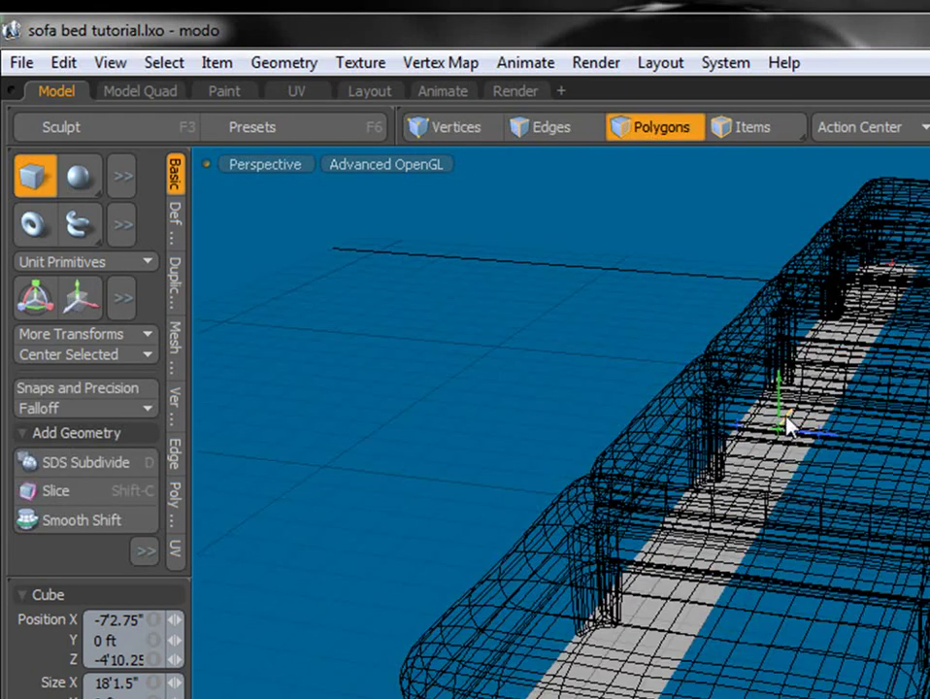
left_click_drag(779, 398, 780, 274)
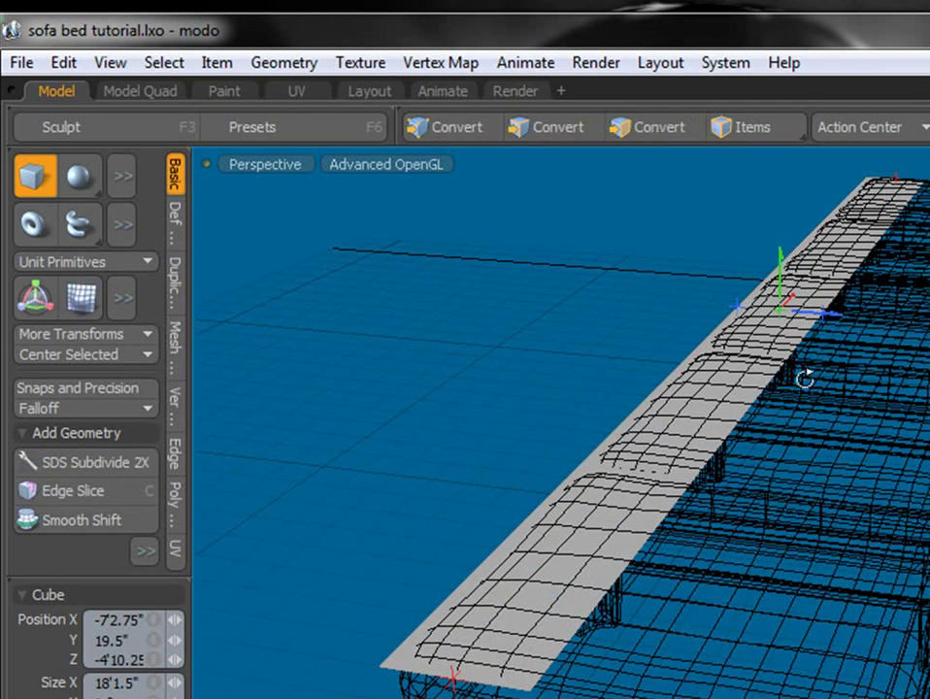
Step: Give the cube its height above the rear of the seats to form a backrest block, and show the man figure
left_click_drag(803, 380, 792, 357, "alt")
left_click_drag(780, 310, 855, 453)
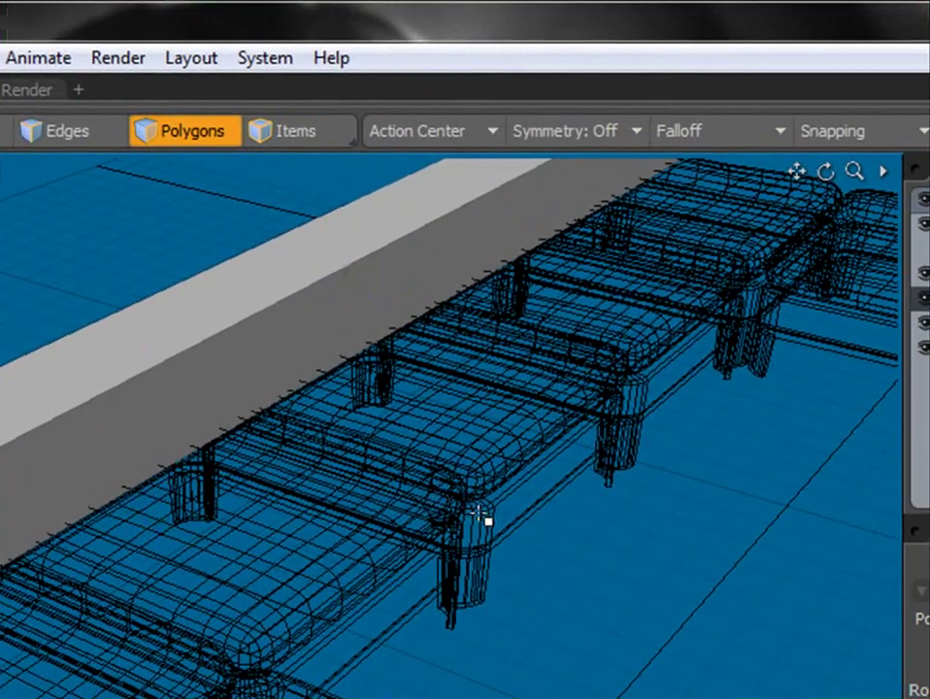
left_click(924, 249)
scroll(740, 424, "down", 3)
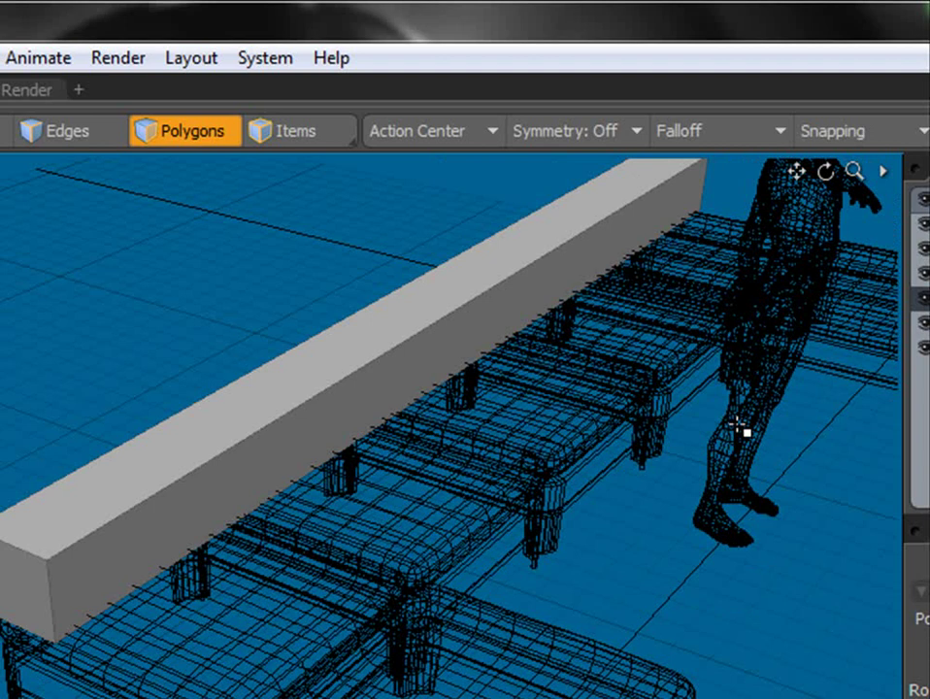
key("w")
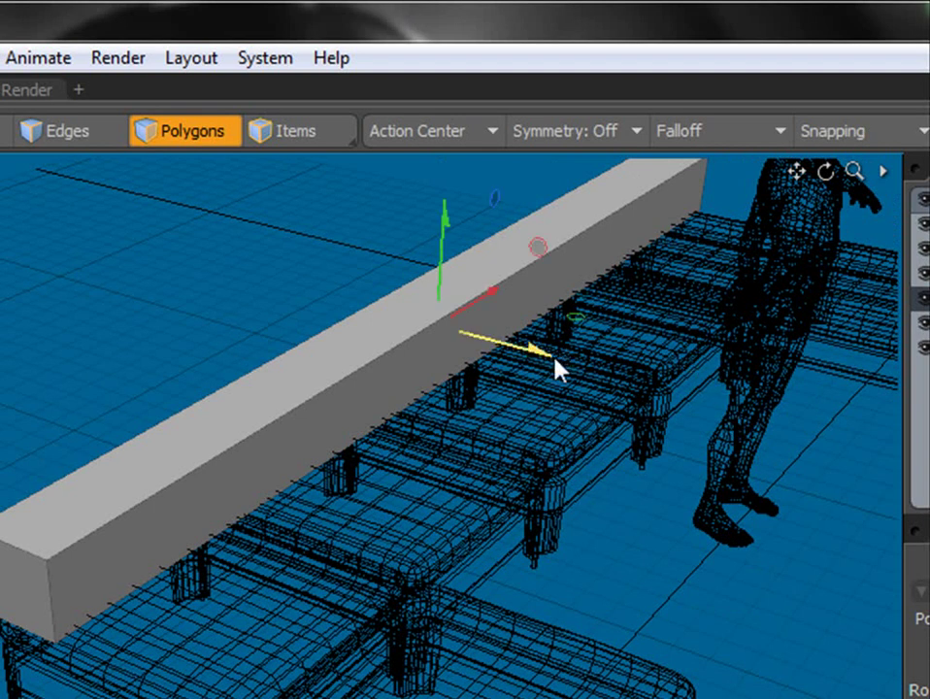
left_click_drag(554, 359, 431, 325)
key("ctrl+z")
Step: Move the man figure back along Z so it stands behind the backrest block
left_click(928, 250)
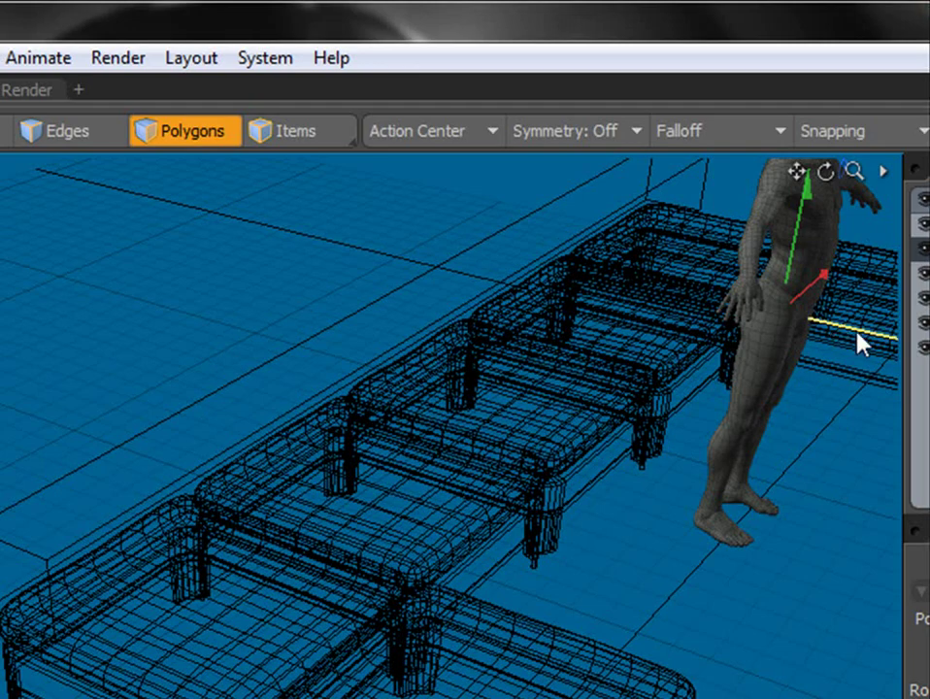
left_click_drag(857, 332, 520, 416)
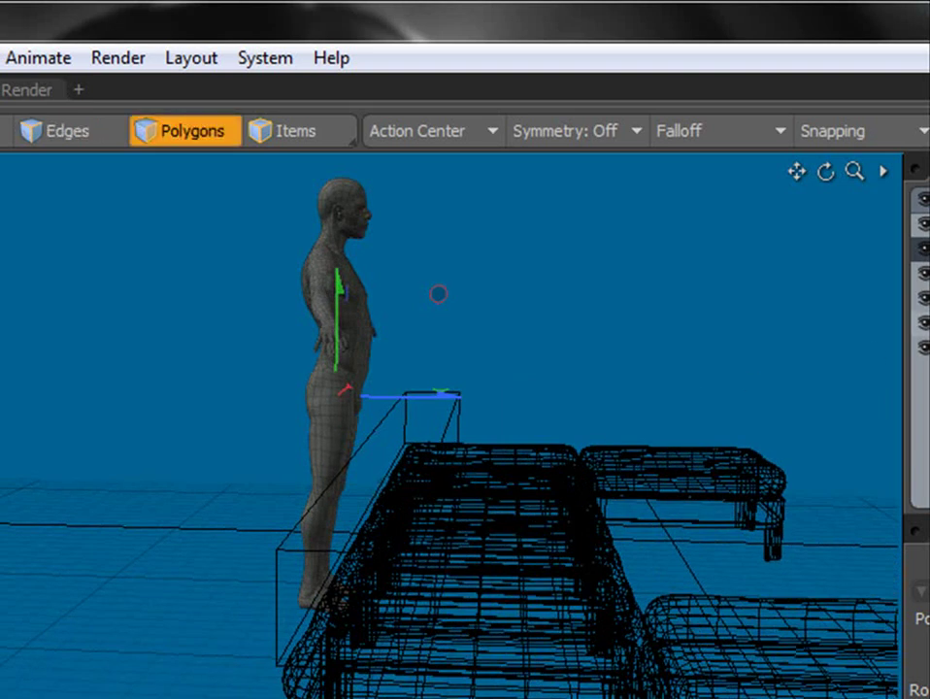
Step: Raise the top face of the backrest block along Y to make the backrest taller
left_click(404, 467)
key("space")
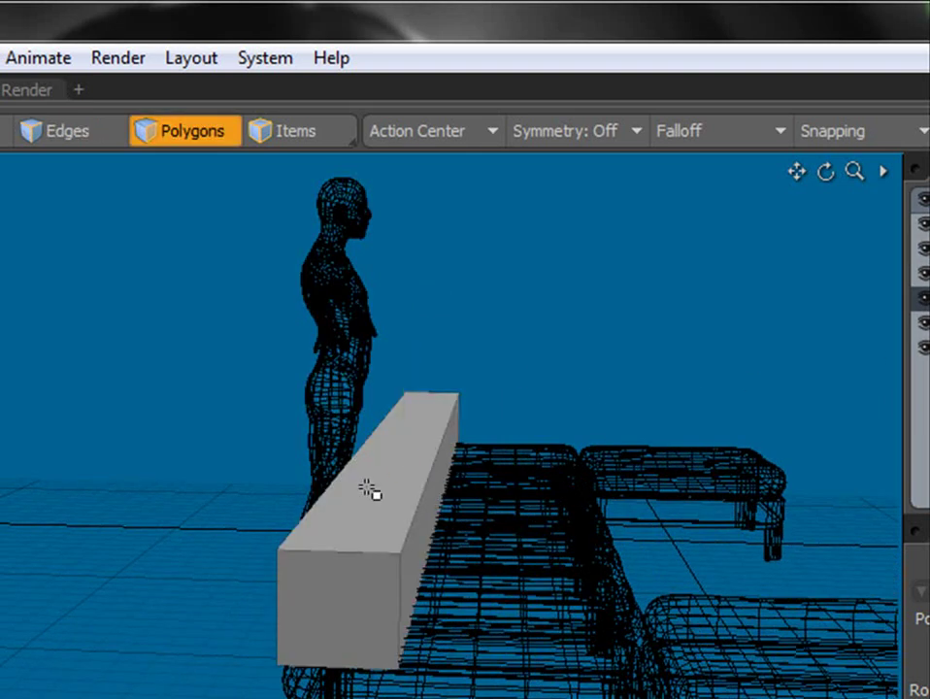
left_click(369, 493)
key("w")
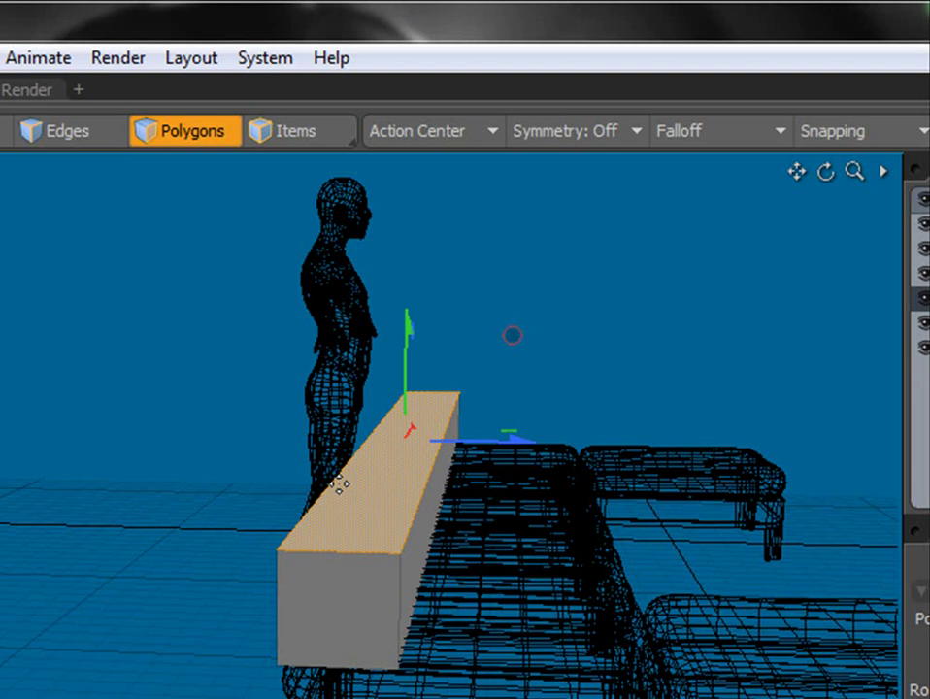
left_click_drag(339, 486, 361, 441, "alt")
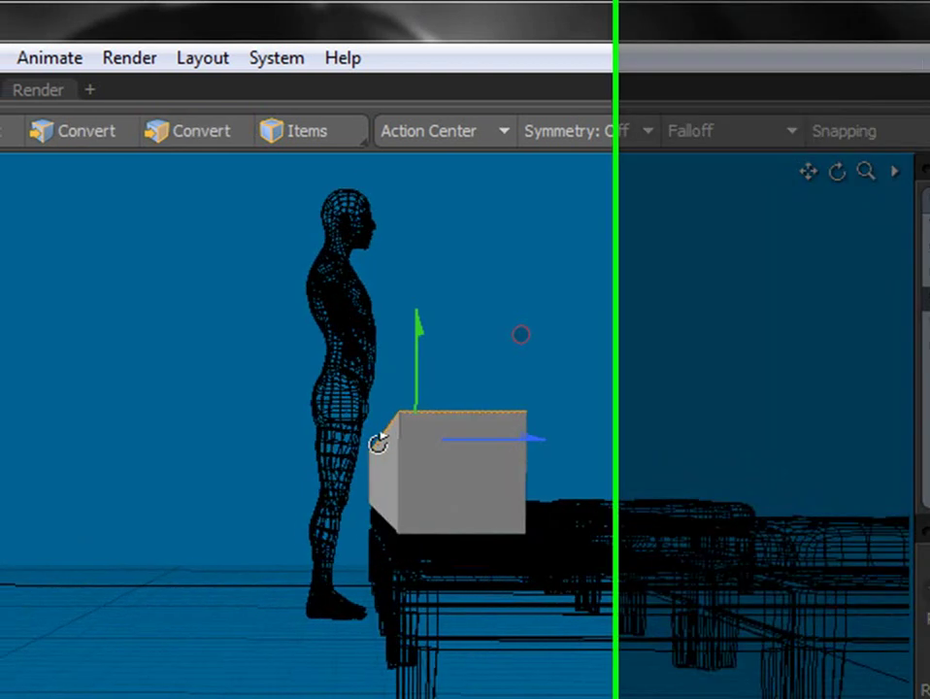
left_click_drag(377, 443, 374, 450, "alt")
left_click_drag(413, 347, 413, 318)
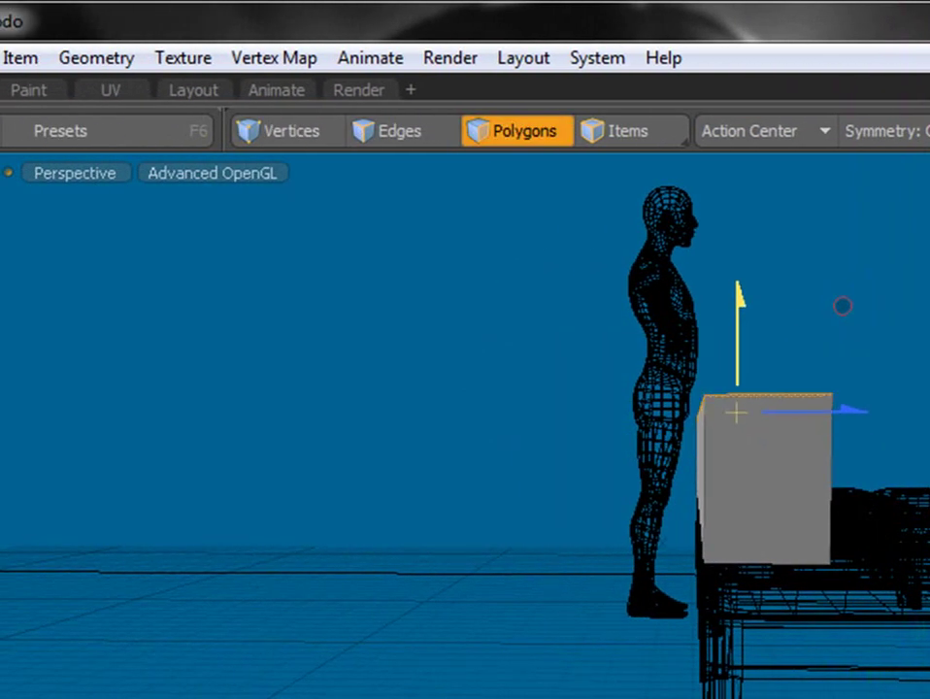
Step: Loop Slice the backrest block crosswise near both ends, using Symmetry mode with a count of 2
left_click_drag(883, 372, 664, 442, "alt")
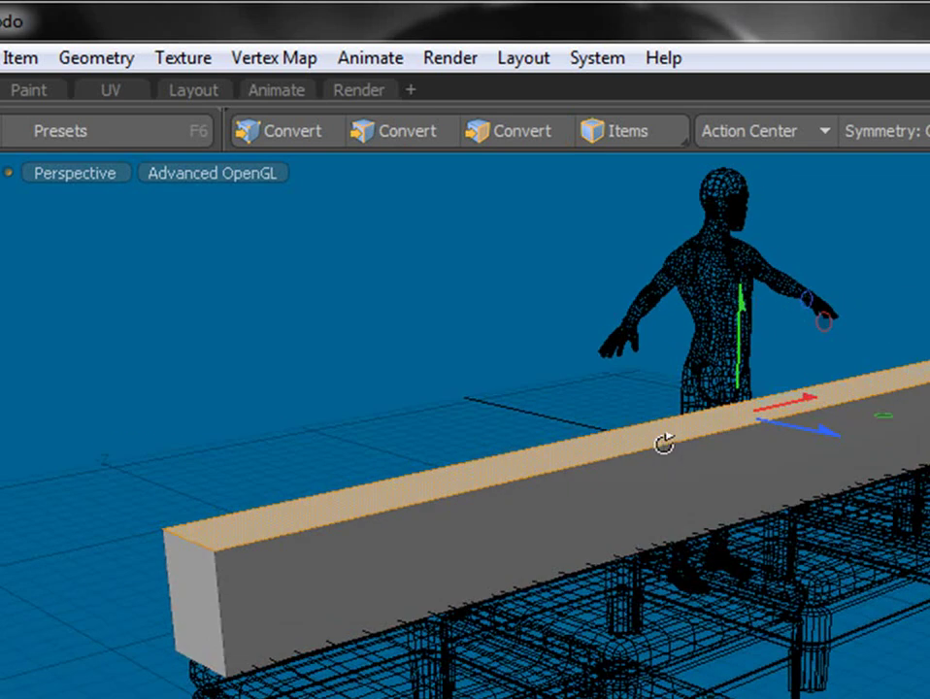
left_click_drag(601, 454, 316, 602, "alt")
double_click(297, 525)
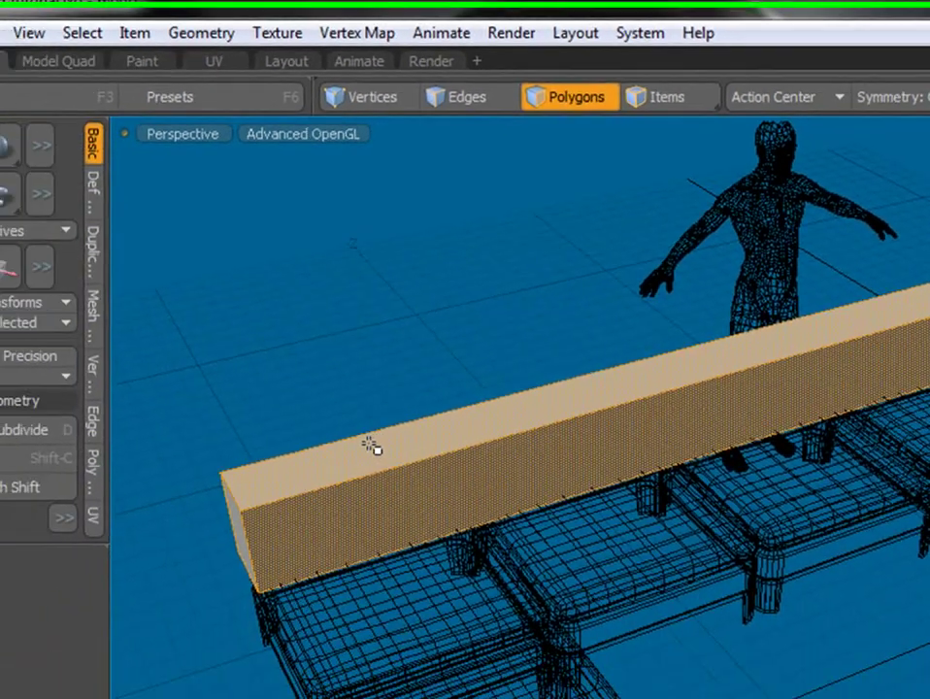
key("alt+c")
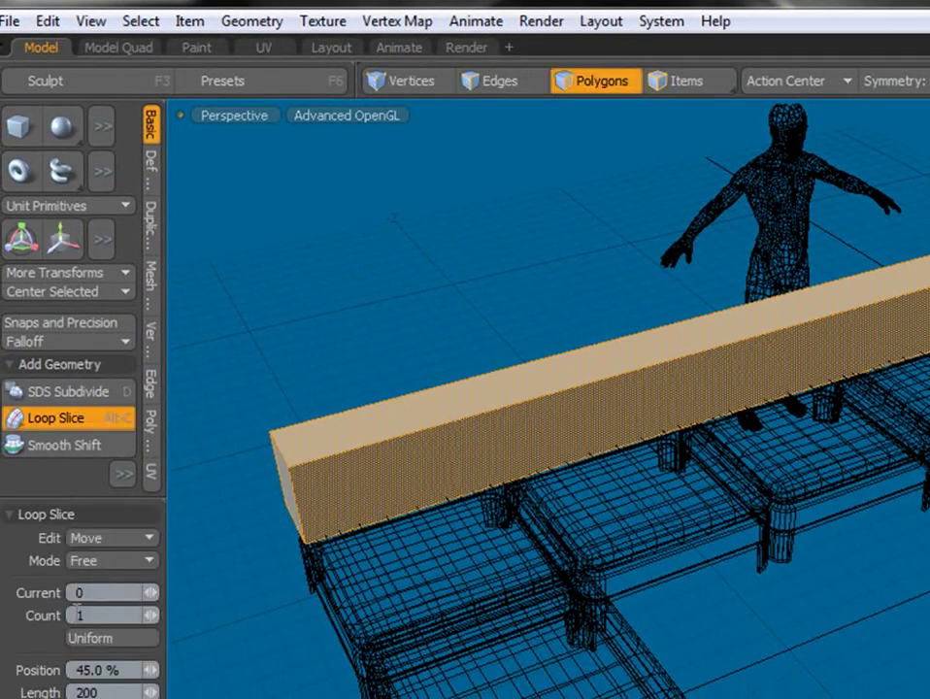
left_click(107, 564)
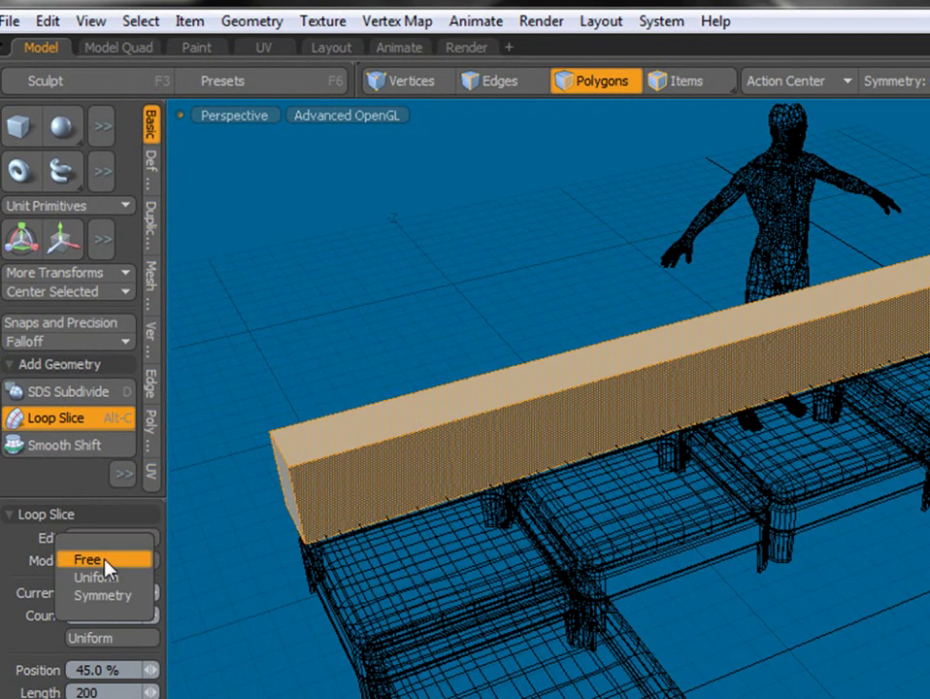
left_click(106, 600)
left_click(104, 615)
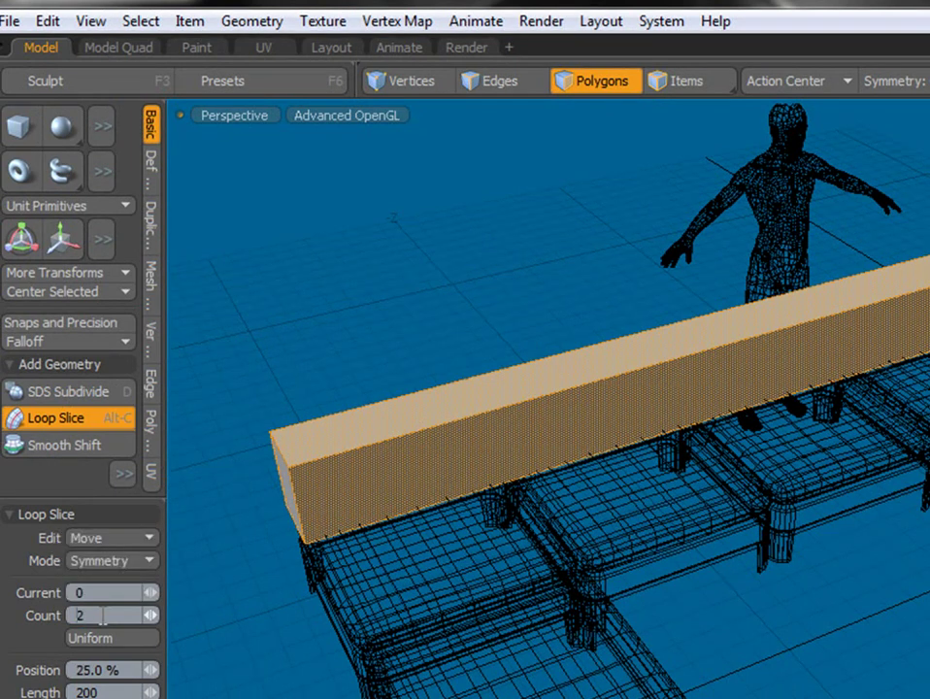
left_click(710, 351)
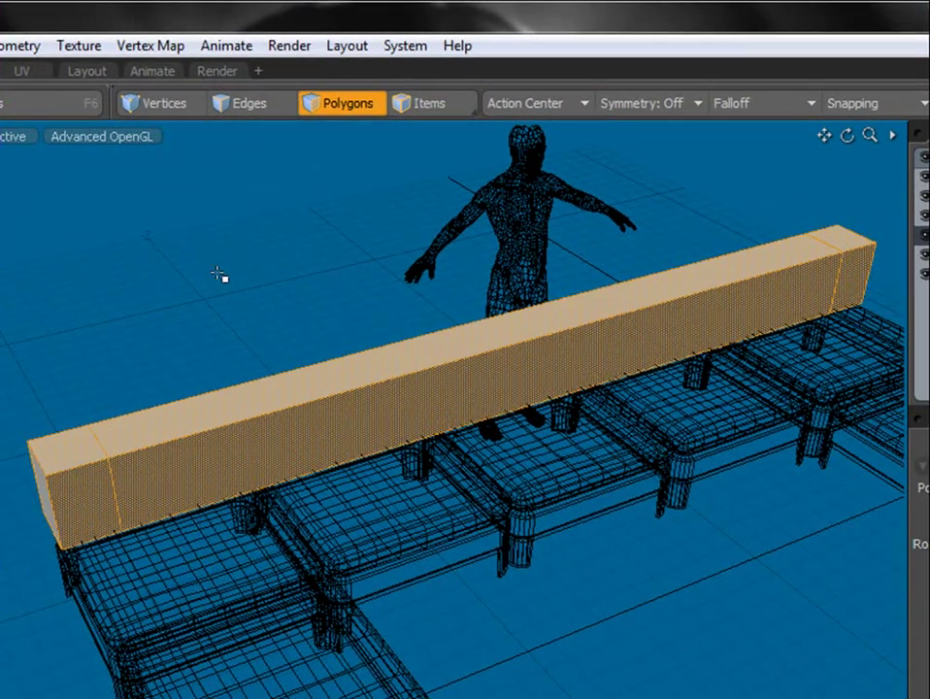
Step: Extrude the seat-facing faces of the backrest's two end sections forward over the seats to form armrests
left_click(867, 279)
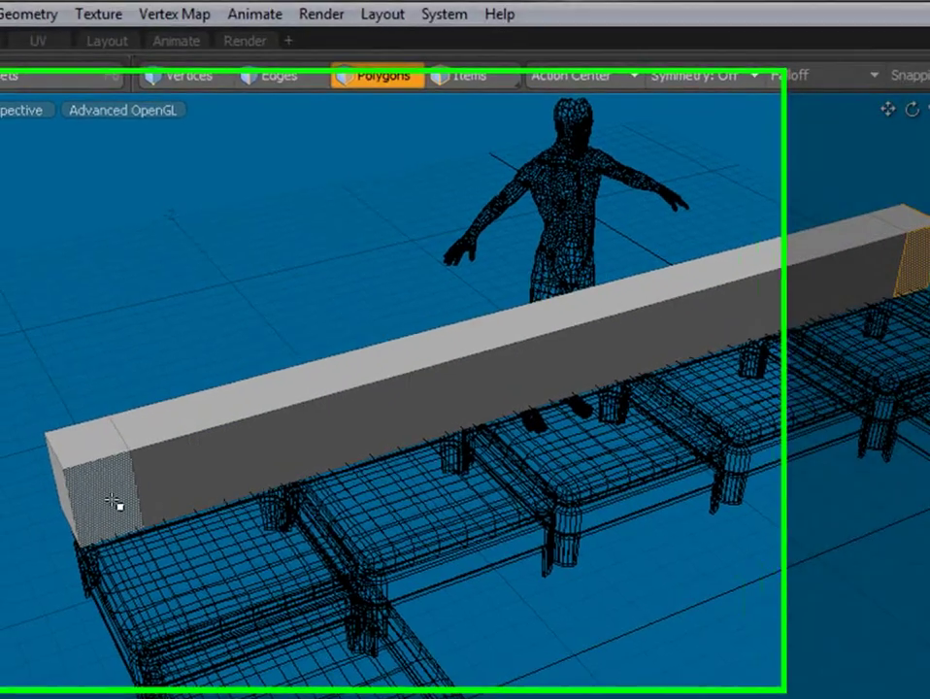
left_click(94, 507)
left_click_drag(524, 645, 111, 494, "alt")
left_click(845, 346)
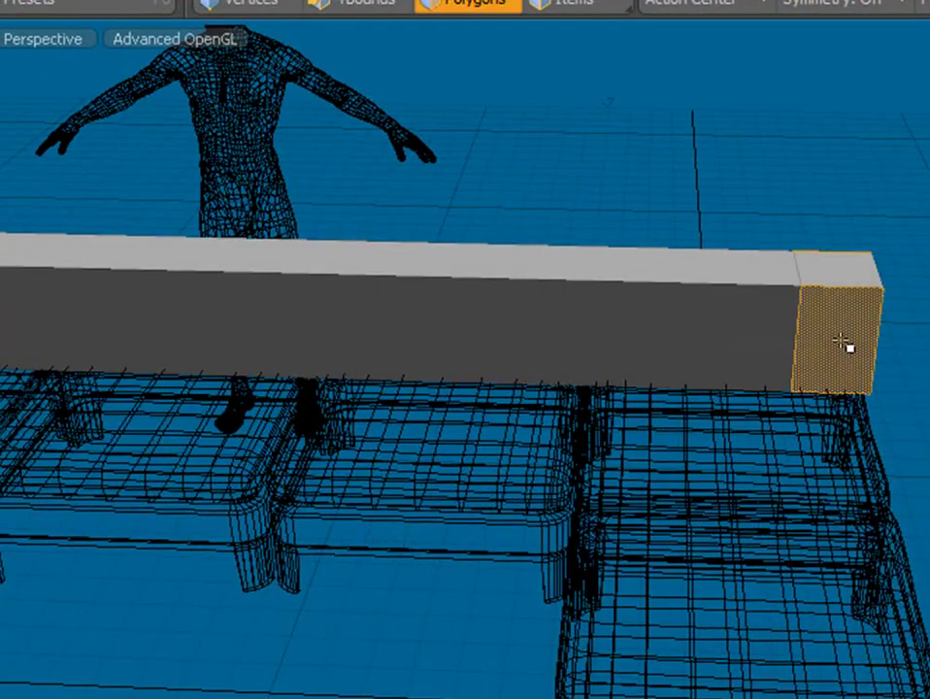
left_click_drag(811, 529, 634, 436, "alt")
left_click(69, 436, "ctrl")
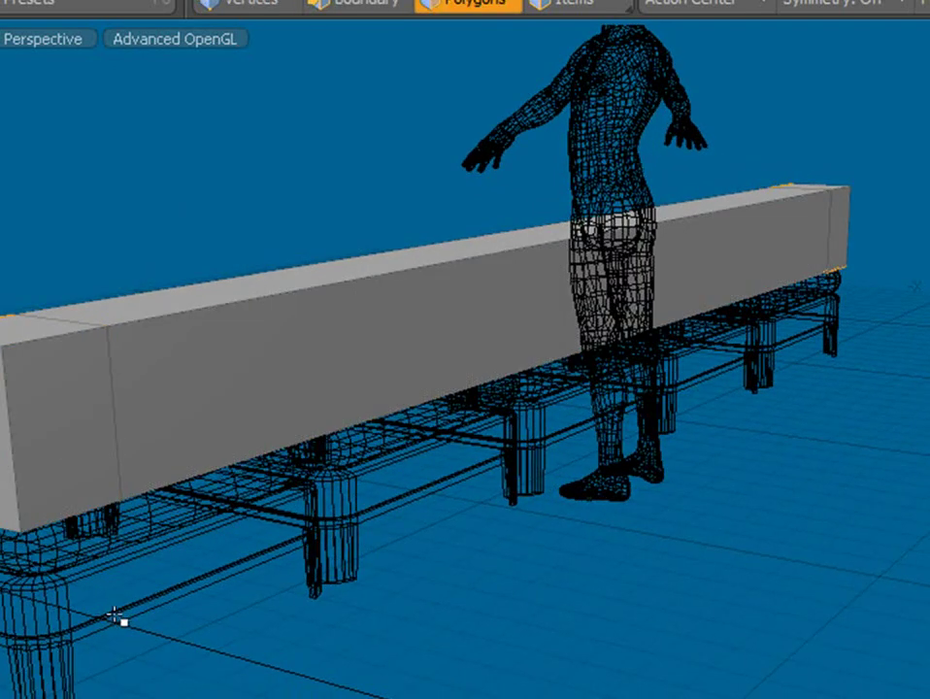
left_click_drag(163, 608, 687, 488, "alt")
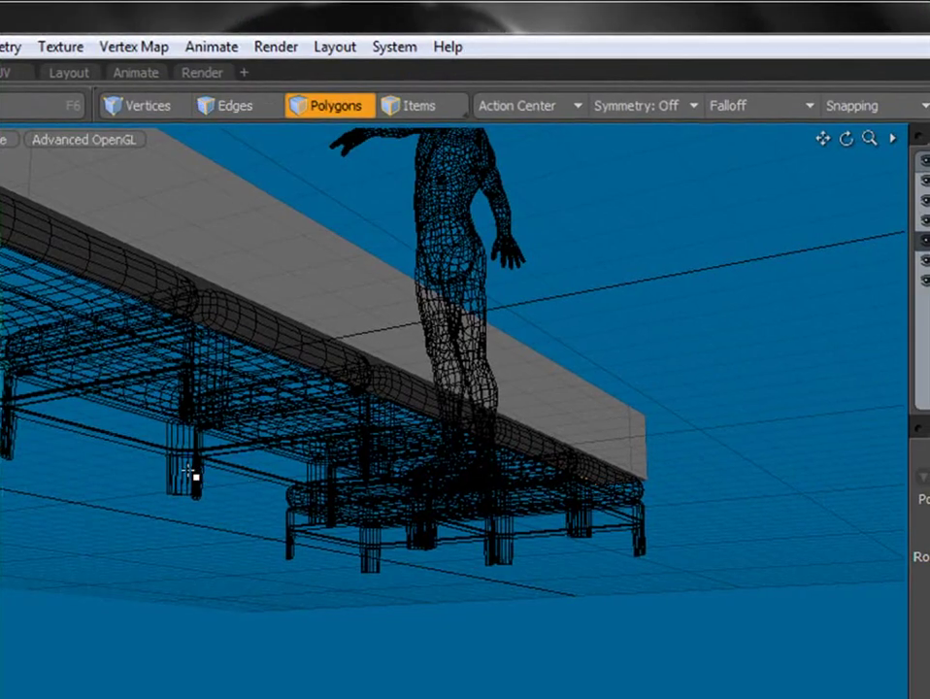
left_click_drag(337, 424, 814, 562, "alt")
left_click_drag(617, 602, 747, 549, "alt")
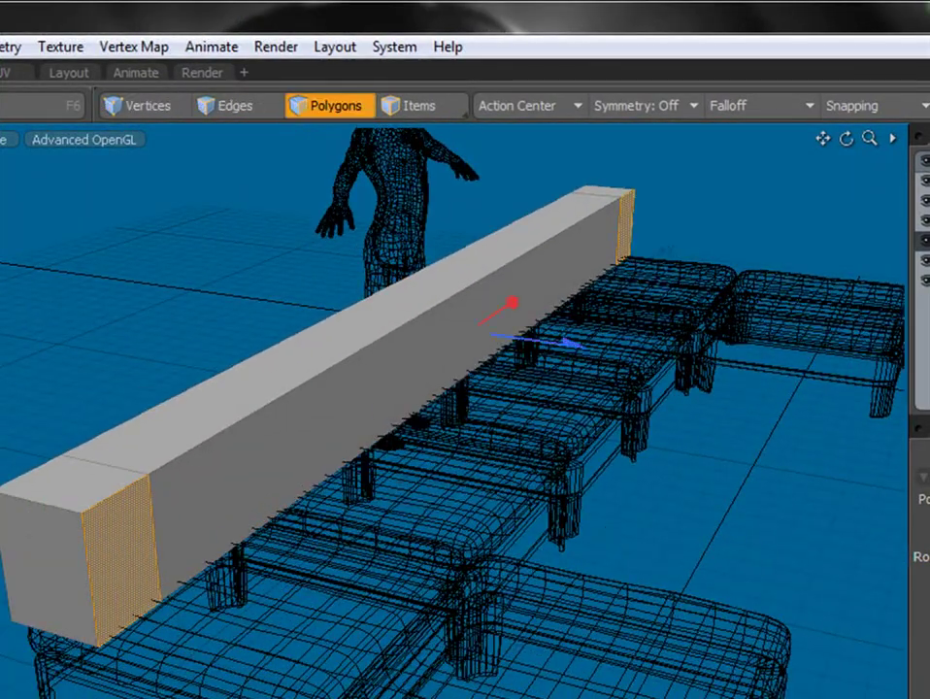
left_click_drag(567, 359, 642, 371)
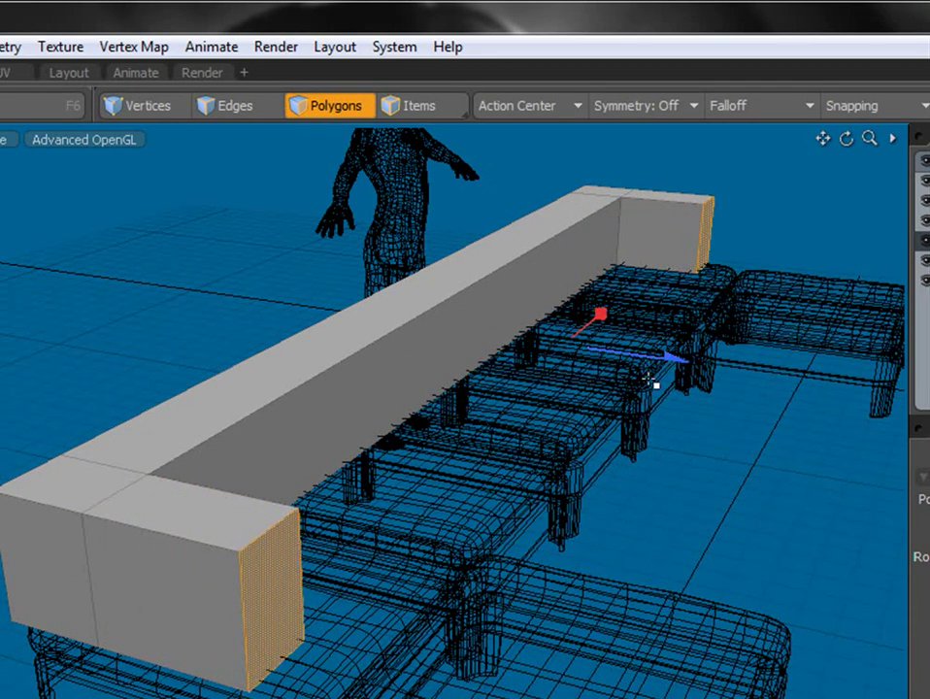
key("space")
Step: Slope the backrest by moving its inner top edge back -4.5" along Z
left_click(607, 427)
left_click_drag(607, 427, 531, 490, "alt")
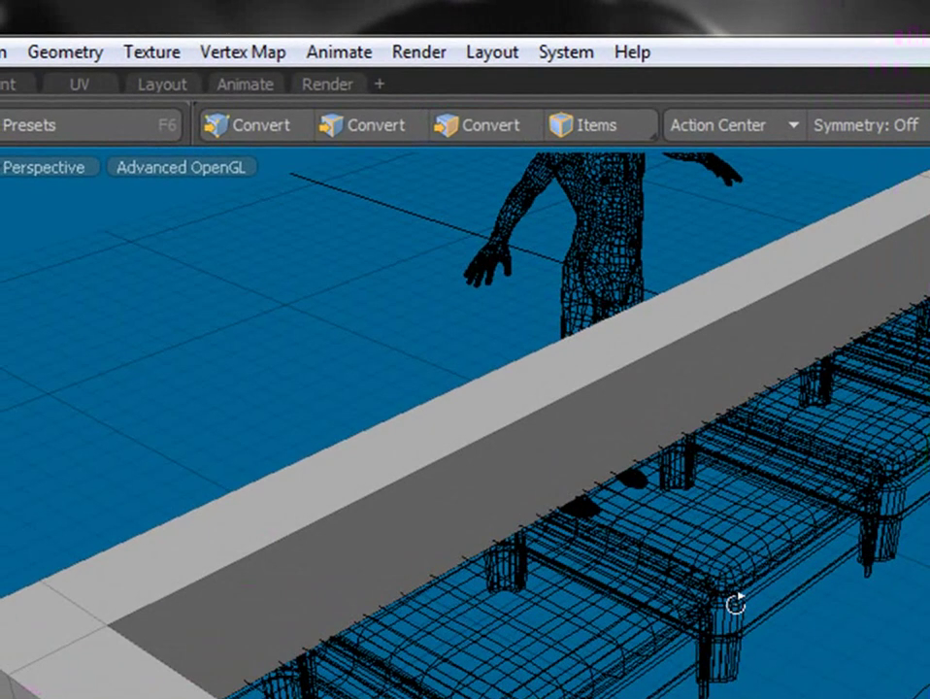
key("2")
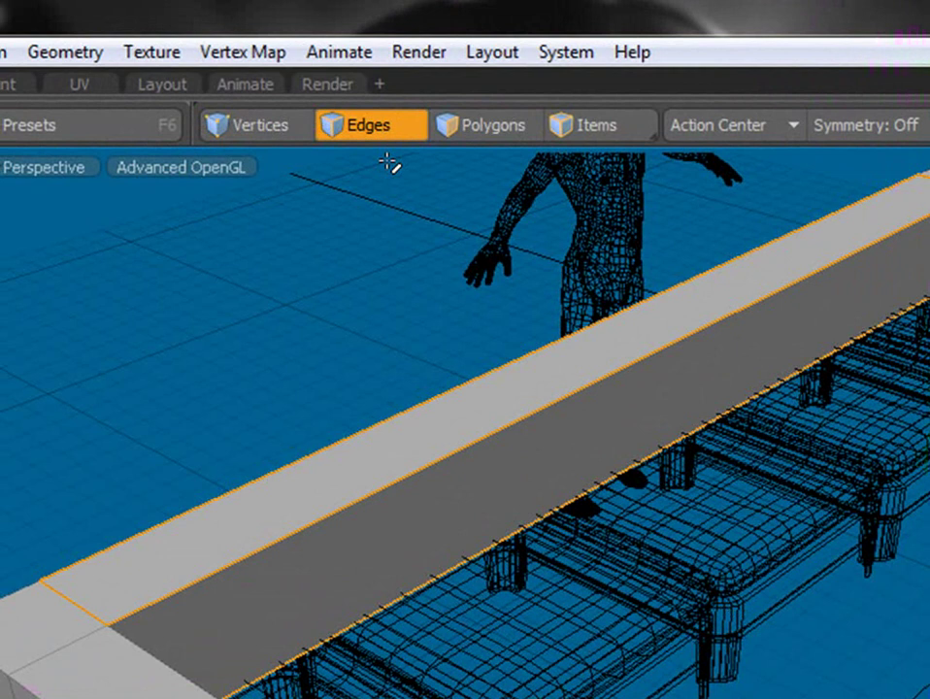
left_click(504, 421)
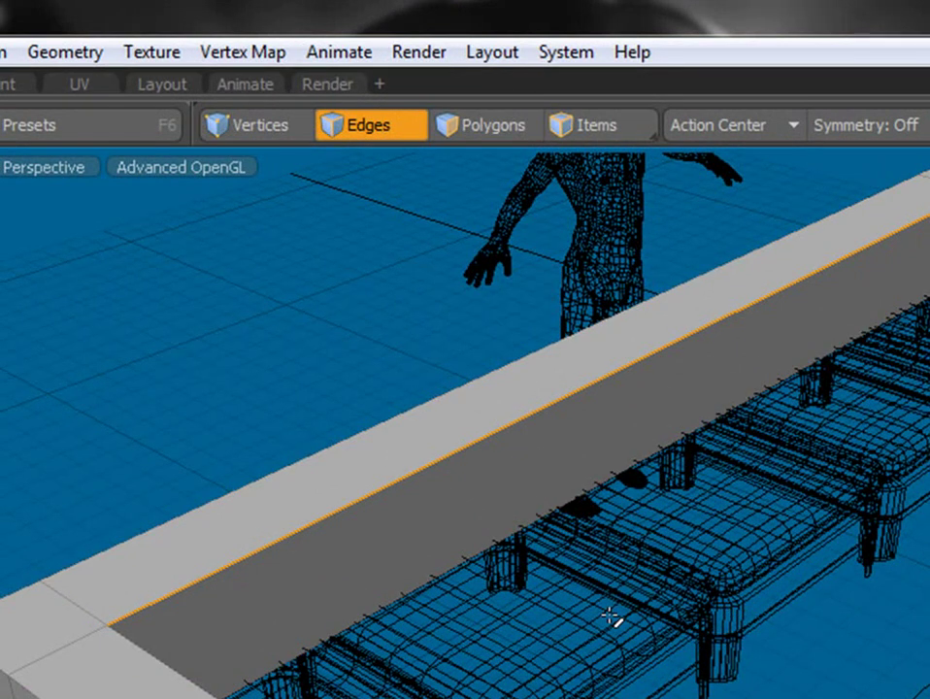
key("w")
left_click_drag(560, 617, 741, 560, "alt")
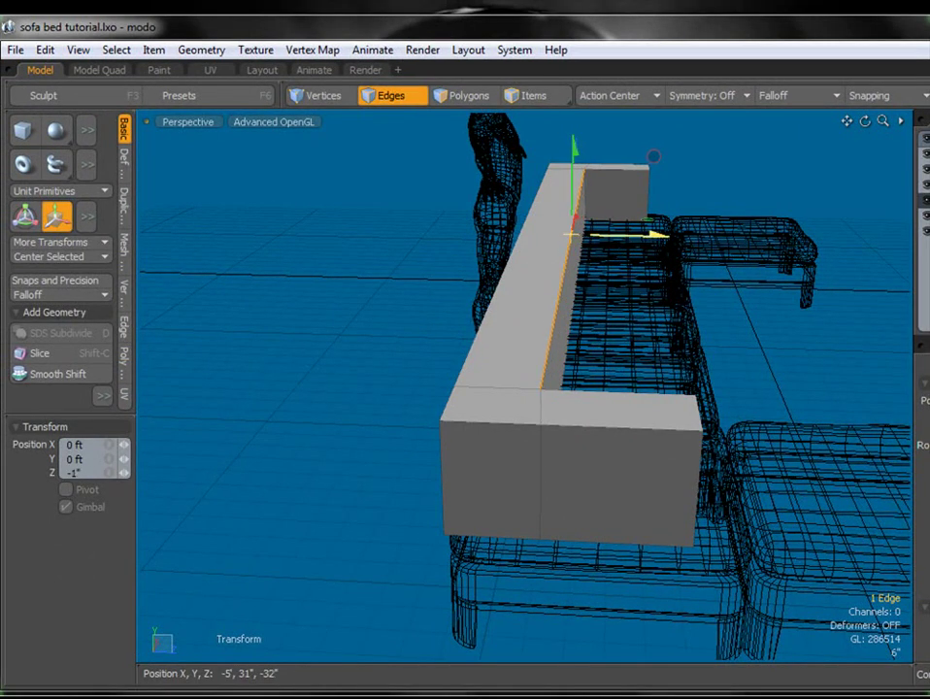
left_click_drag(658, 234, 632, 250)
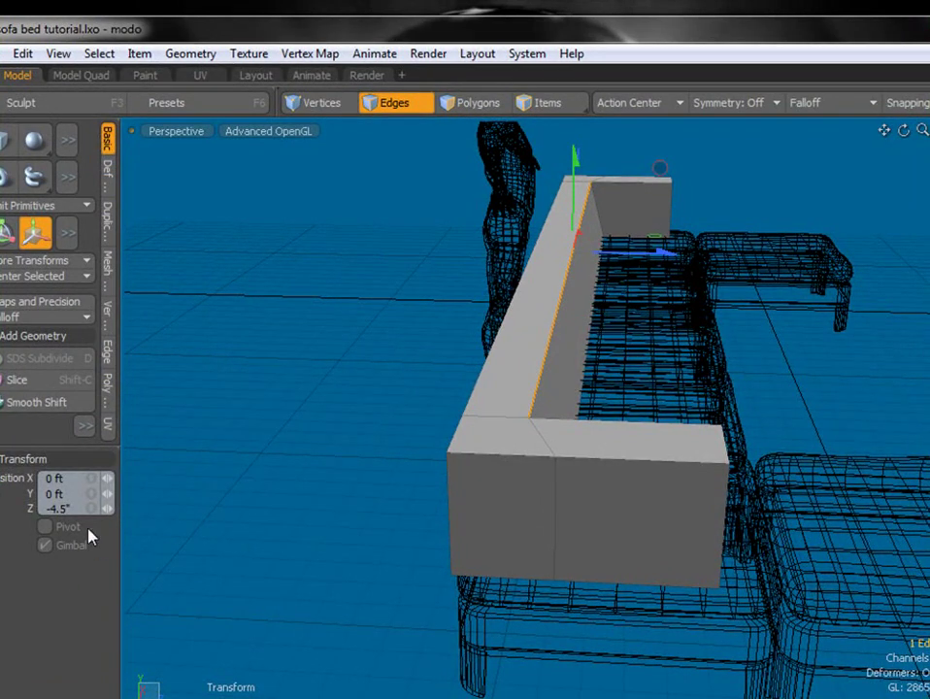
key("space")
Step: Slope the armrests by scaling their two inner top edges outward to 104.5% in X, and clear the selection
left_click_drag(752, 367, 733, 321, "alt")
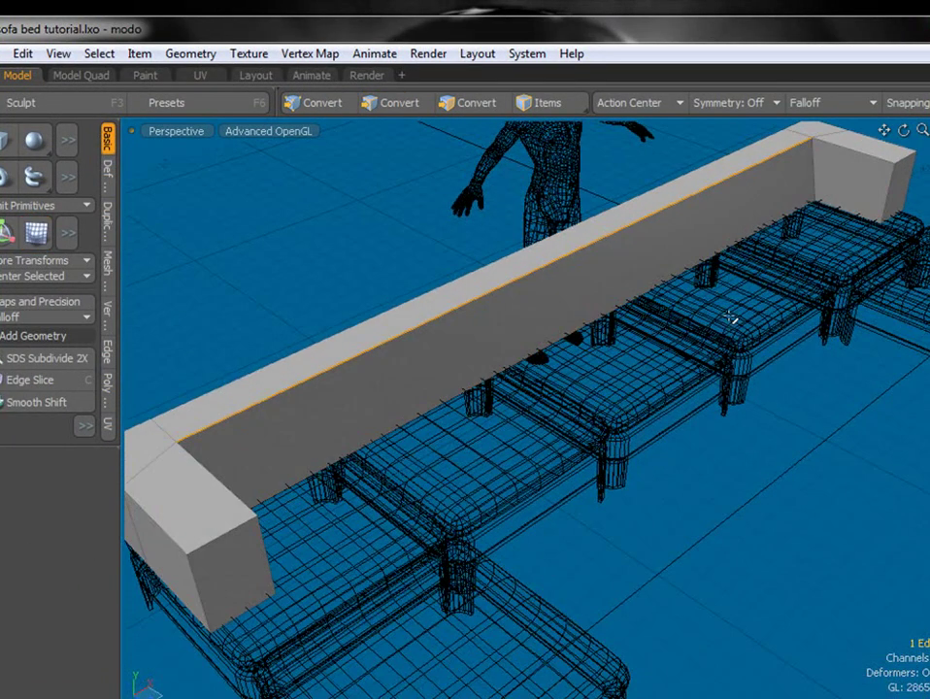
left_click(867, 158)
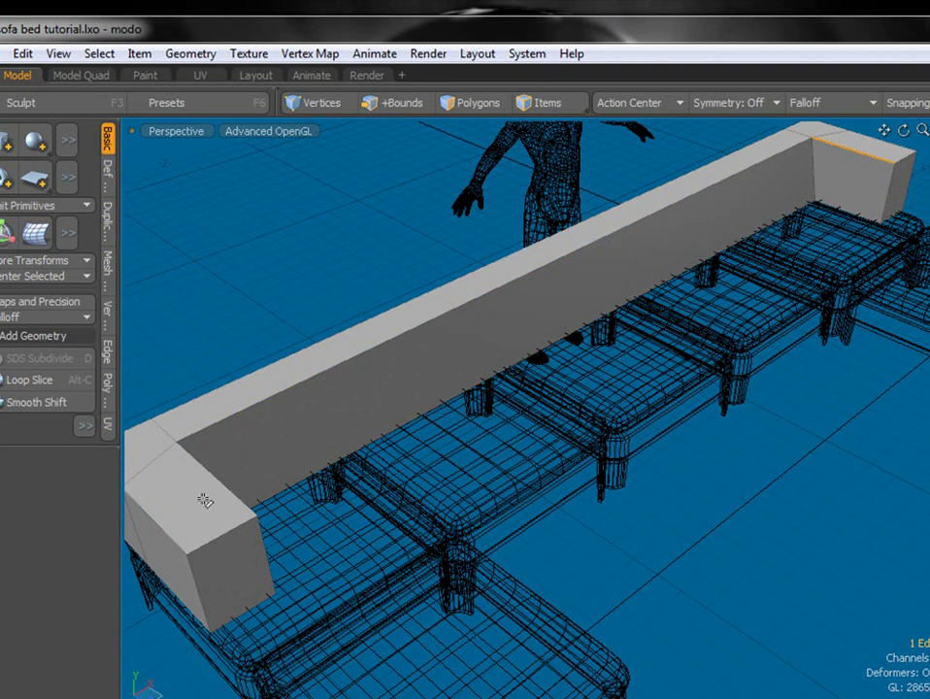
key("r")
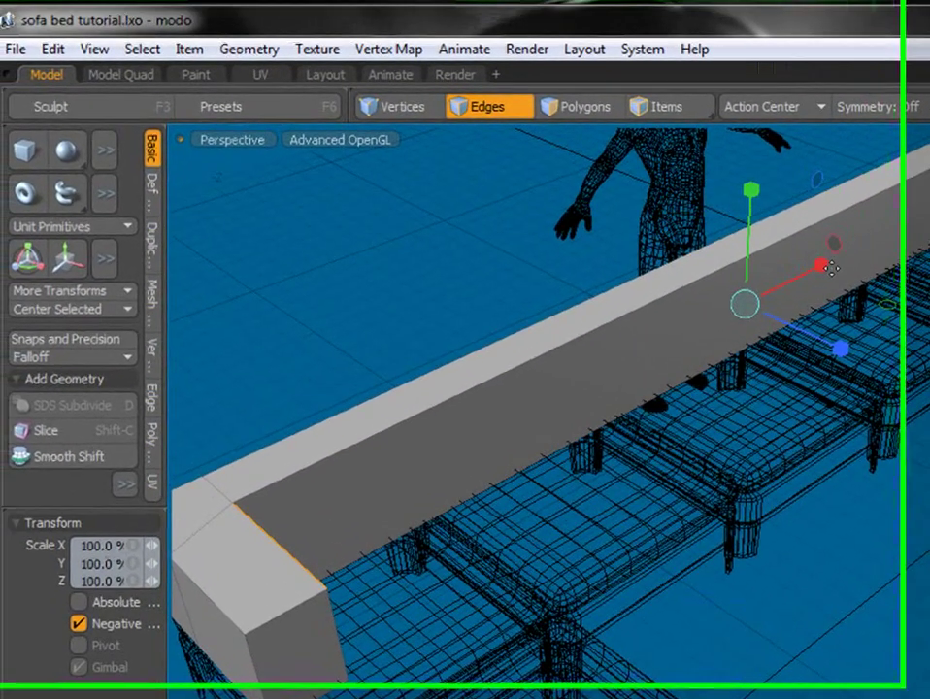
left_click_drag(832, 269, 841, 265)
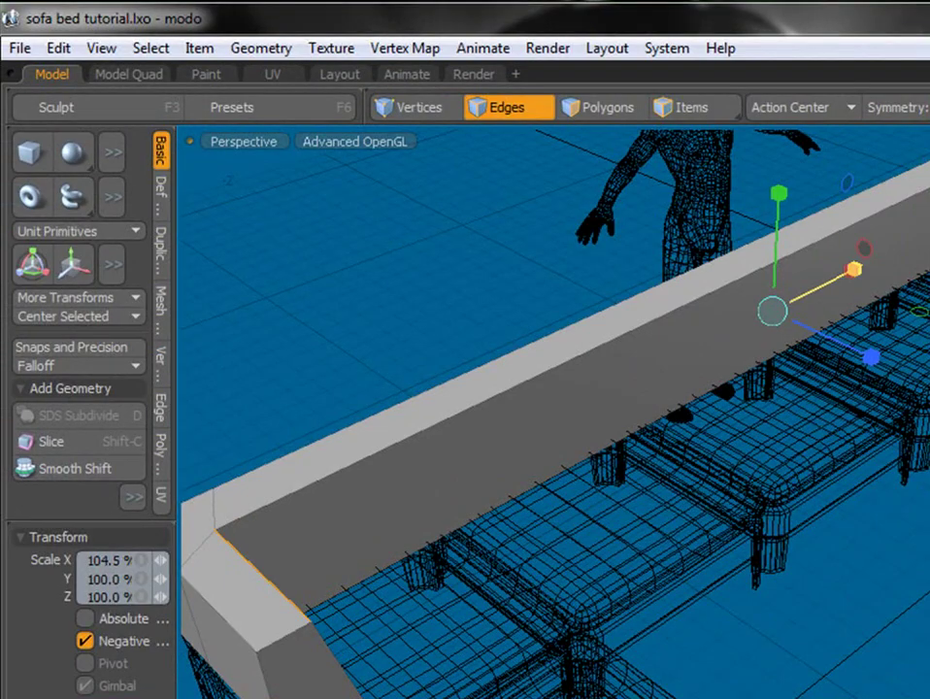
key("space")
left_click(644, 538)
scroll(666, 538, "down", 3)
left_click_drag(666, 538, 554, 531, "alt")
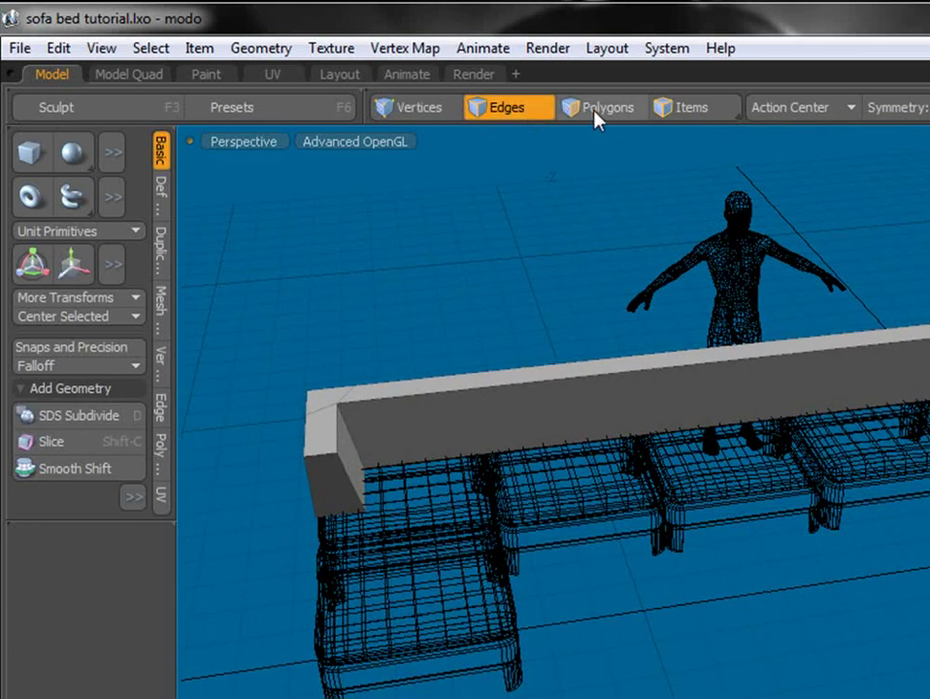
Step: Try selecting the front, top and underside polygons of the backrest block, and clear the selection
left_click(595, 109)
left_click(434, 424)
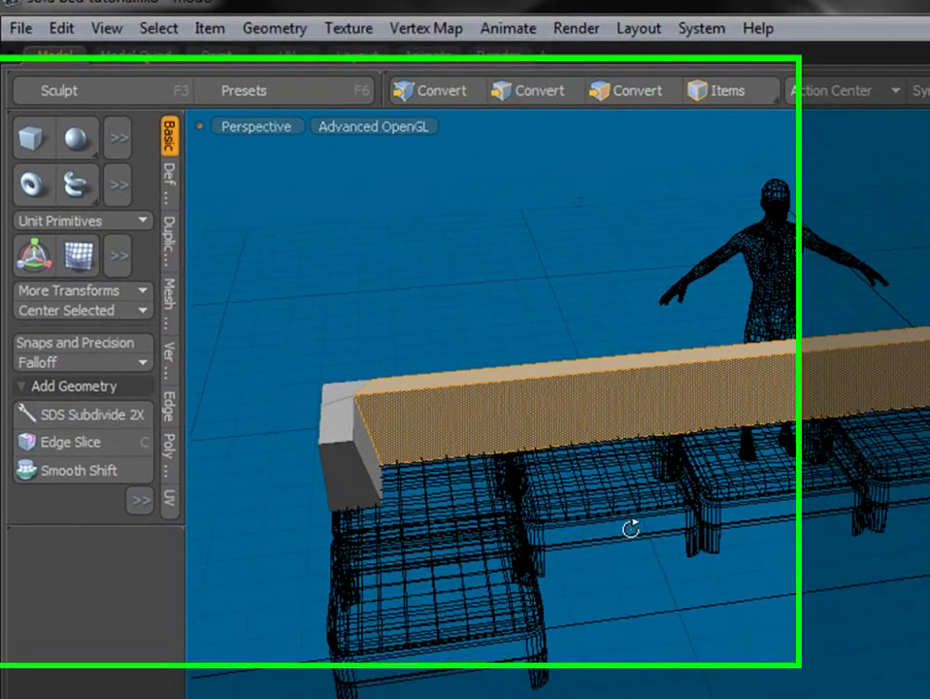
left_click_drag(599, 526, 793, 335, "alt")
left_click(767, 294, "shift")
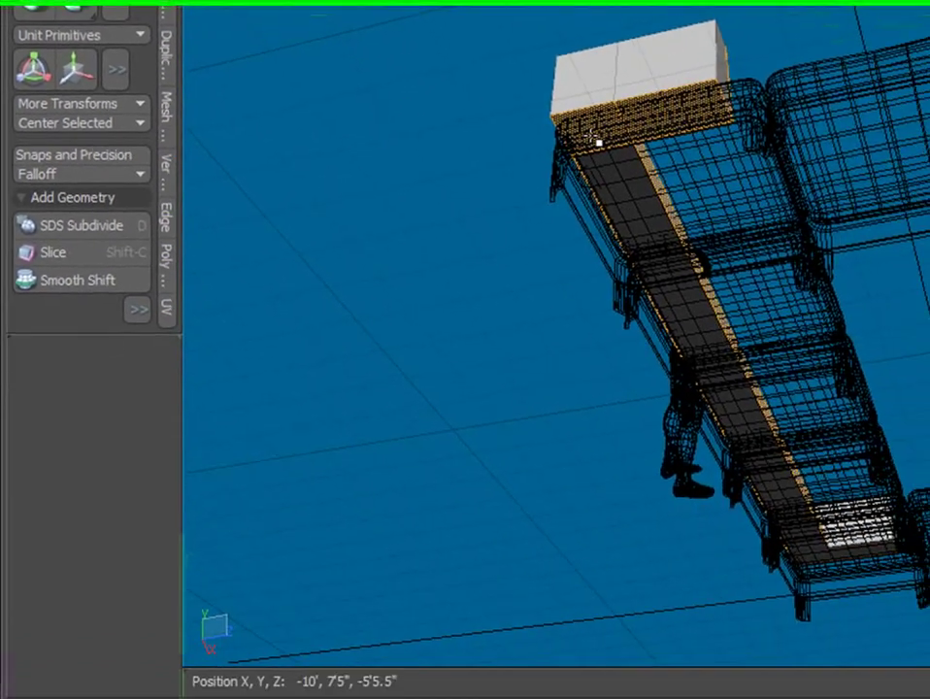
left_click(736, 399, "shift")
left_click_drag(615, 211, 800, 394, "alt")
left_click(803, 394)
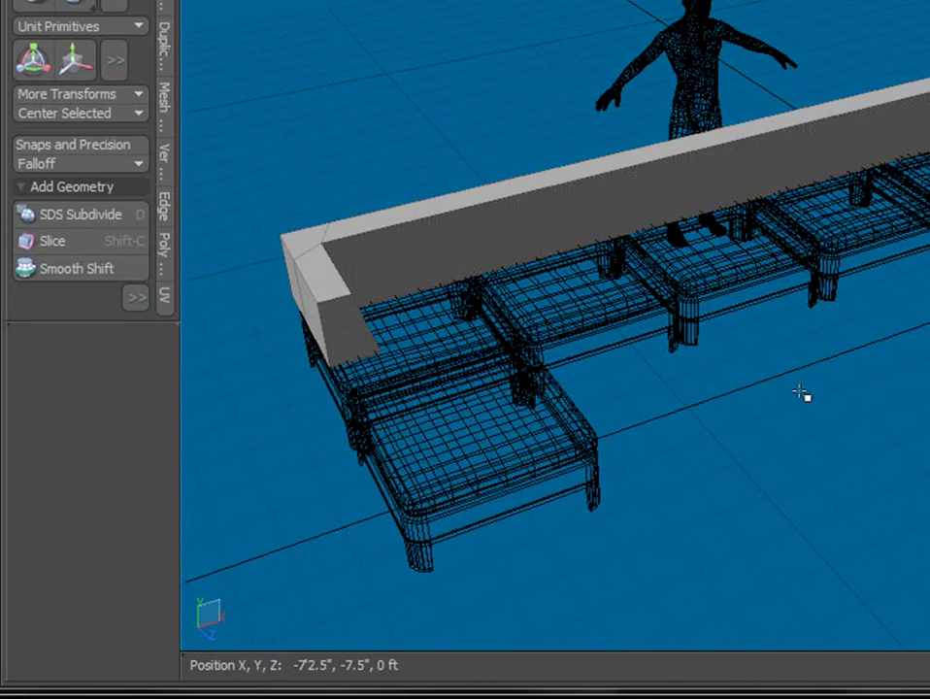
left_click(396, 256)
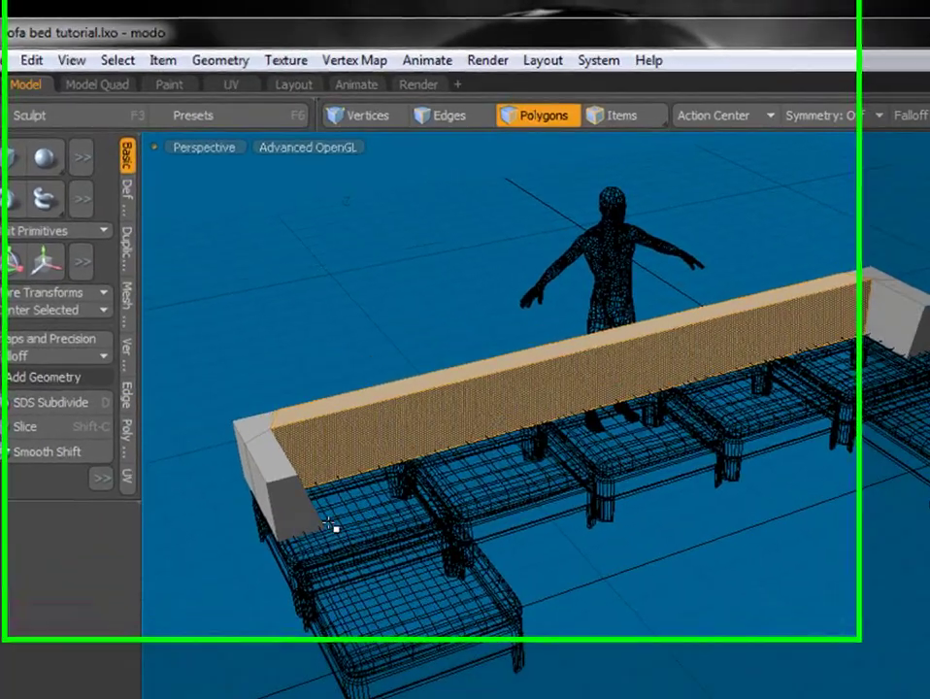
left_click(288, 431)
left_click_drag(435, 617, 454, 453, "alt")
Step: Check the Polygon Selection options in the input Remapping preferences
left_click(558, 92)
left_click(588, 66)
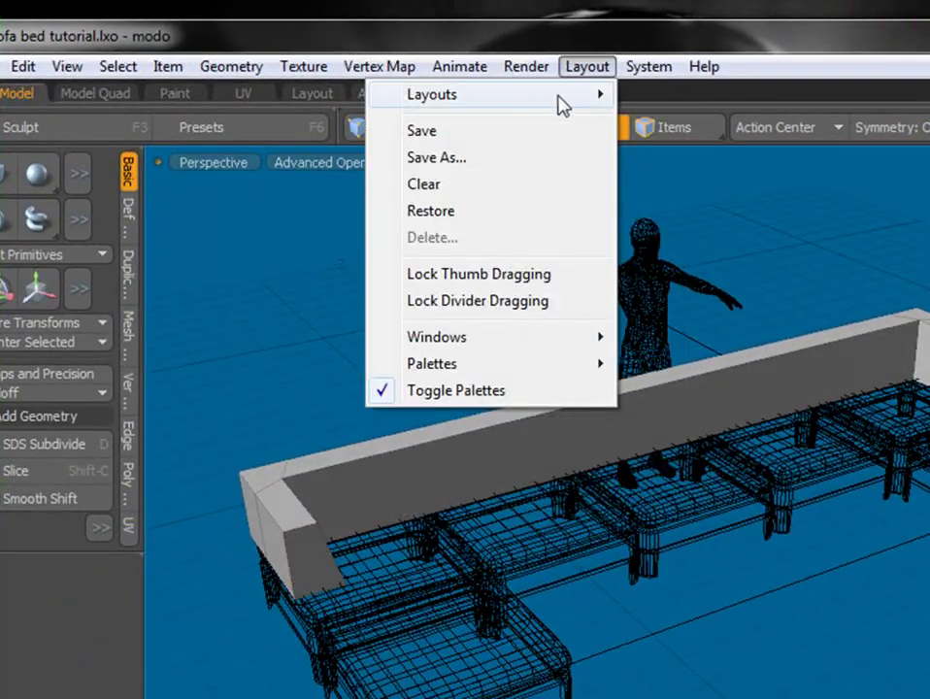
left_click(631, 73)
left_click(535, 85)
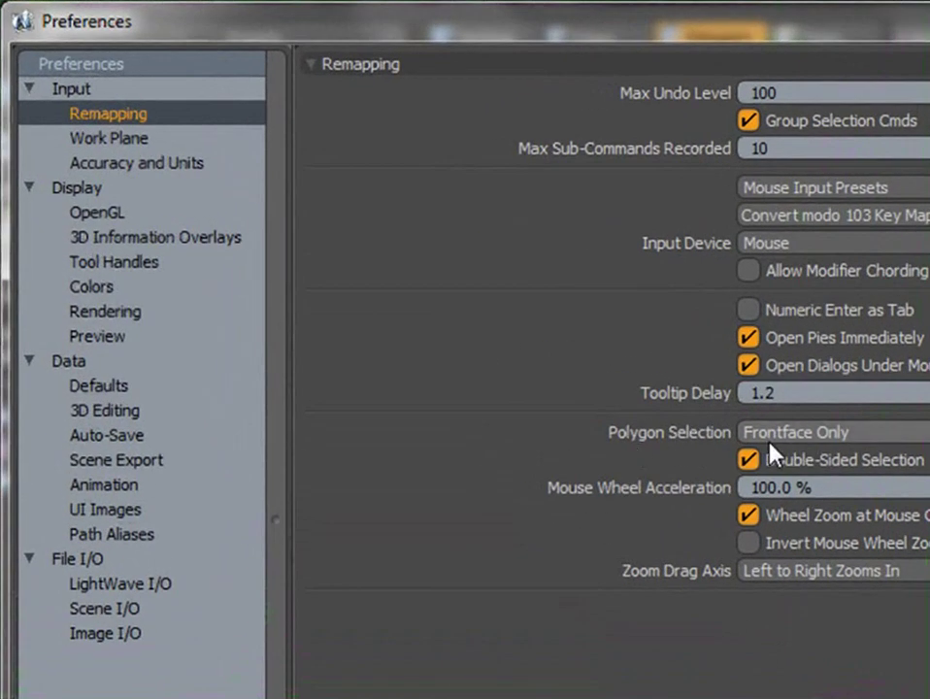
left_click(782, 438)
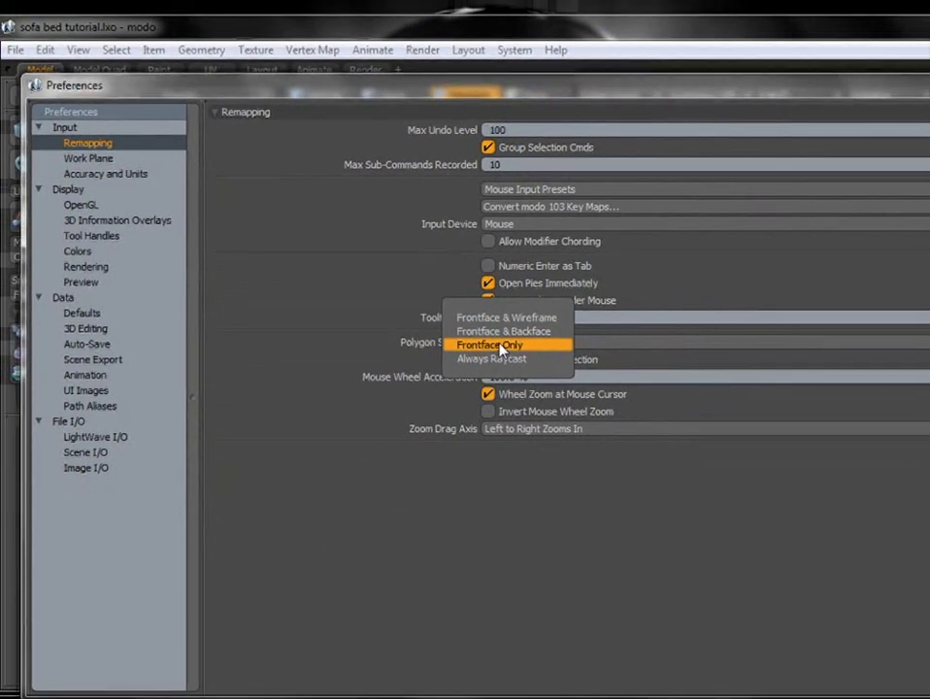
left_click(752, 437)
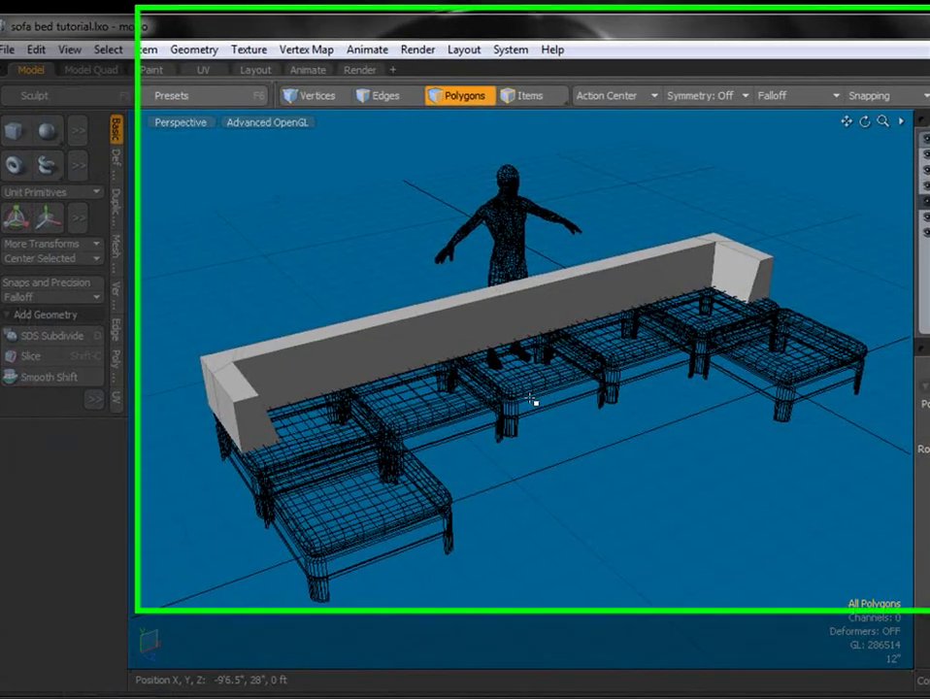
Step: Select the underside polygons along the backrest and both armrests, and delete them
left_click_drag(580, 422, 556, 261, "alt")
left_click_drag(484, 295, 315, 182, "alt")
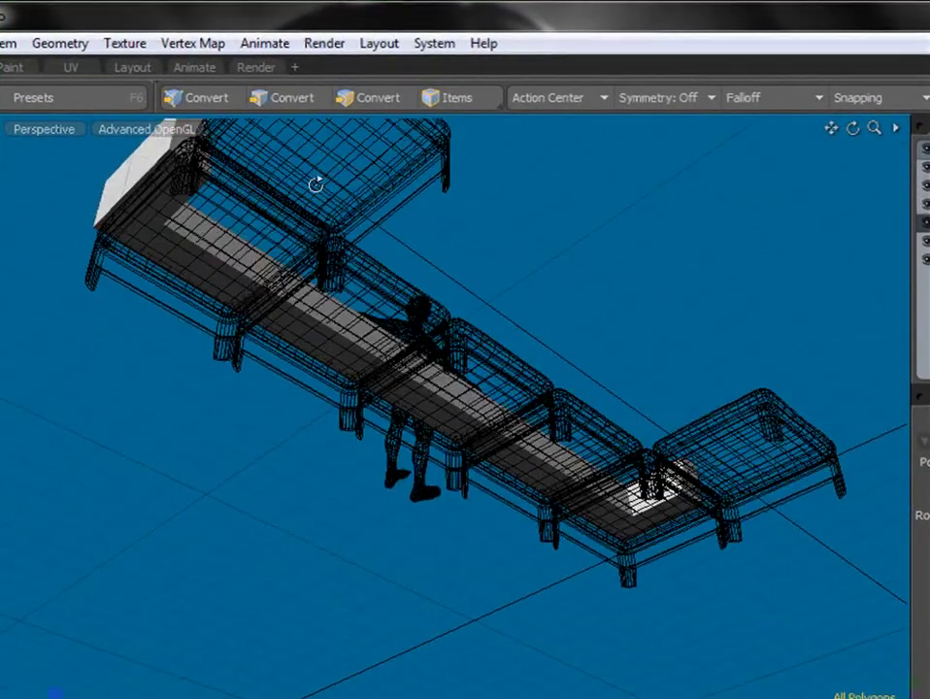
key("3")
left_click(141, 245)
left_click(147, 250, "shift")
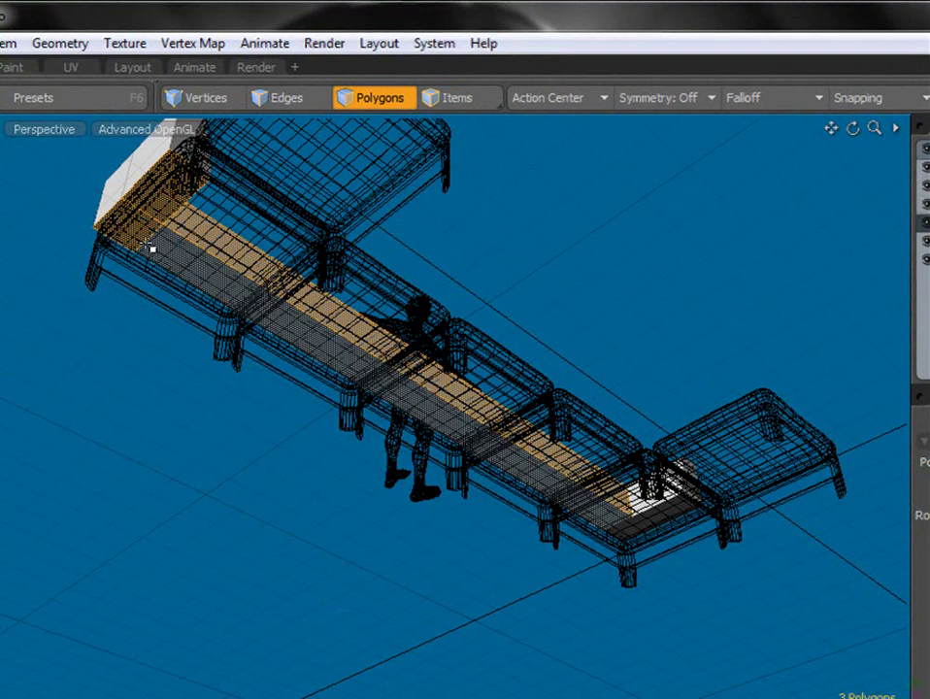
left_click(149, 207, "ctrl")
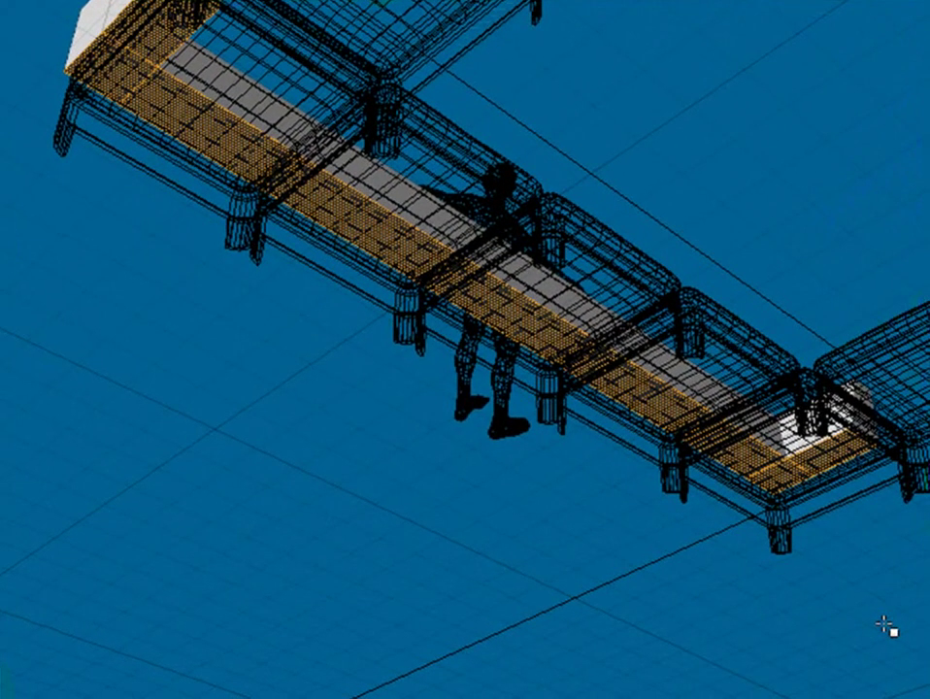
key("Delete")
Step: Loop-slice the long backrest section's front and top polygons with two symmetric cuts at 0.5% from its ends
left_click_drag(351, 259, 303, 649, "alt")
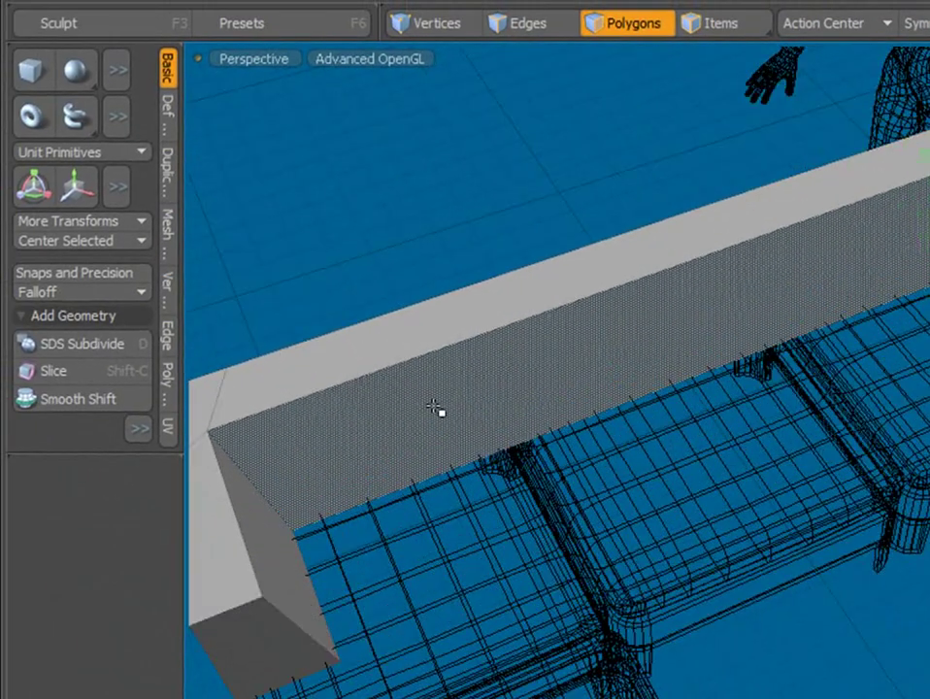
left_click_drag(434, 407, 461, 332)
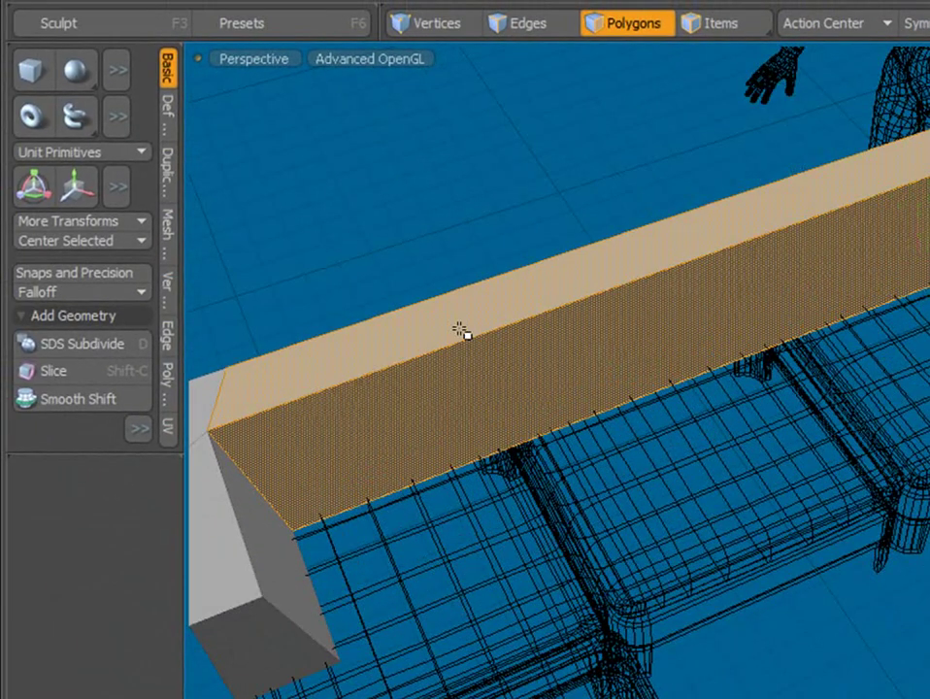
key("alt+c")
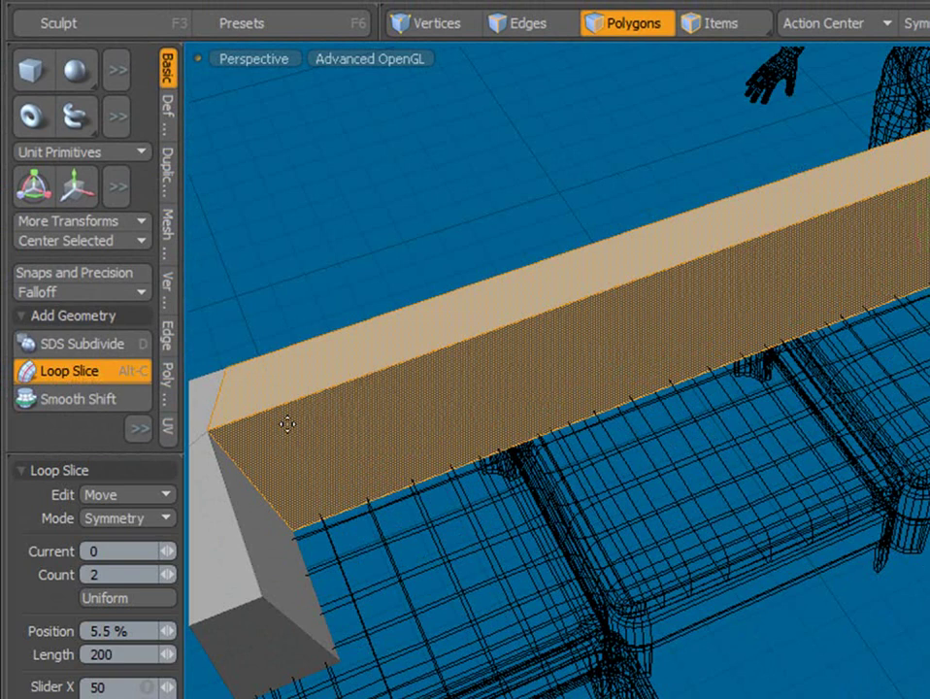
left_click_drag(602, 461, 680, 441, "alt")
left_click_drag(264, 104, 251, 103)
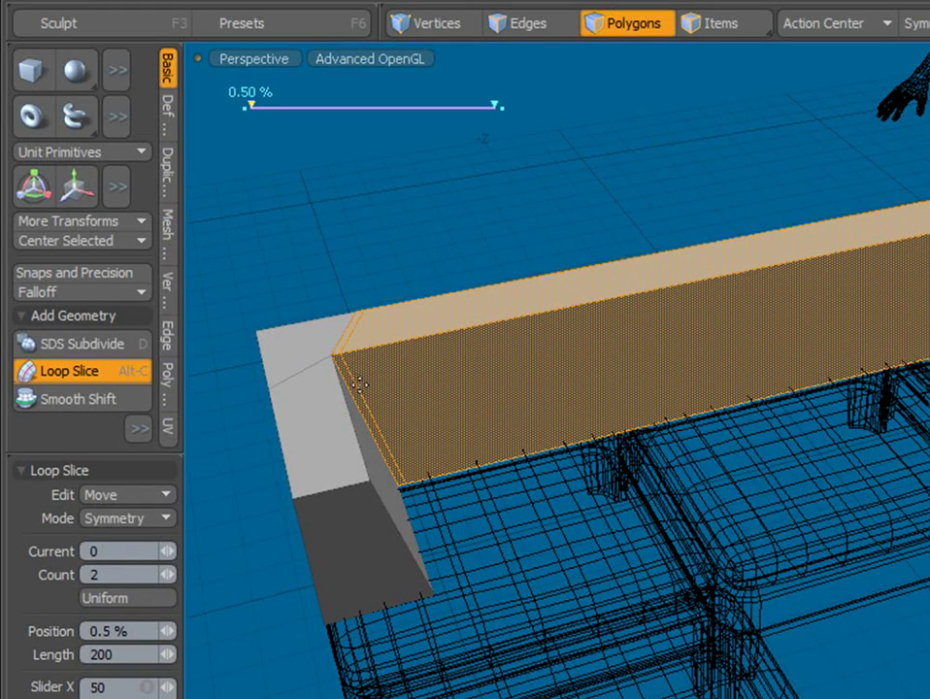
key("space")
Step: Loop-slice the left armrest close to the backrest corner with a single cut in Free mode, positioned at 14.5%
left_click_drag(655, 505, 480, 596, "alt")
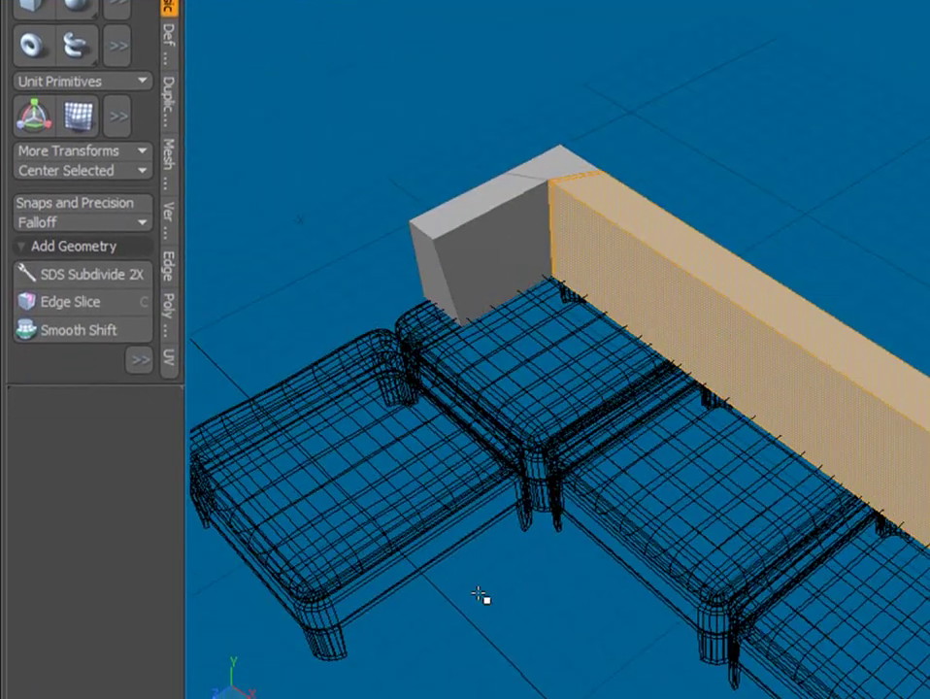
key("1")
key("3")
left_click(480, 246)
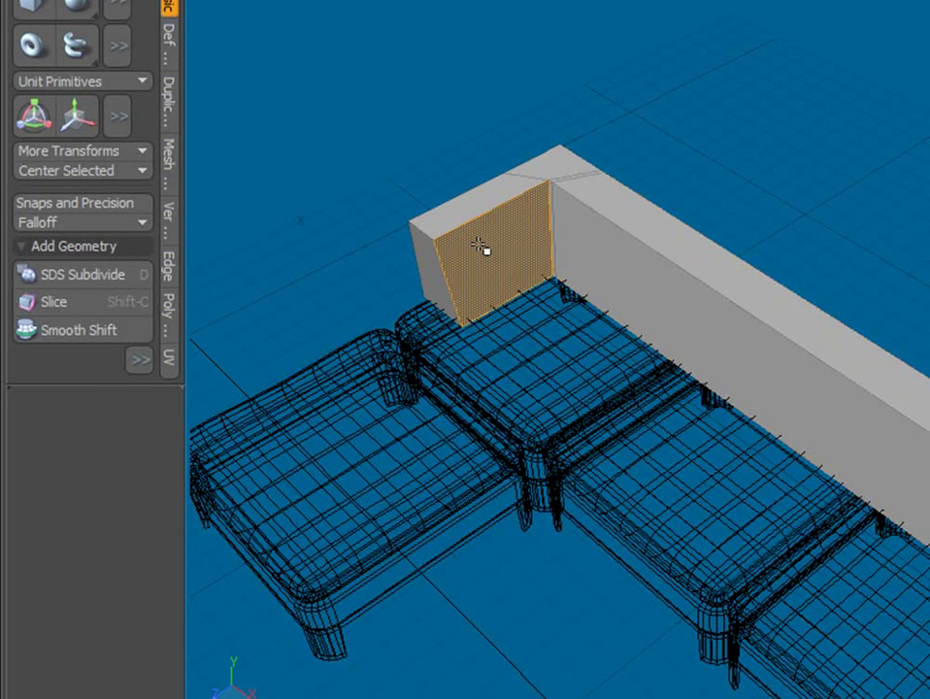
key("alt")
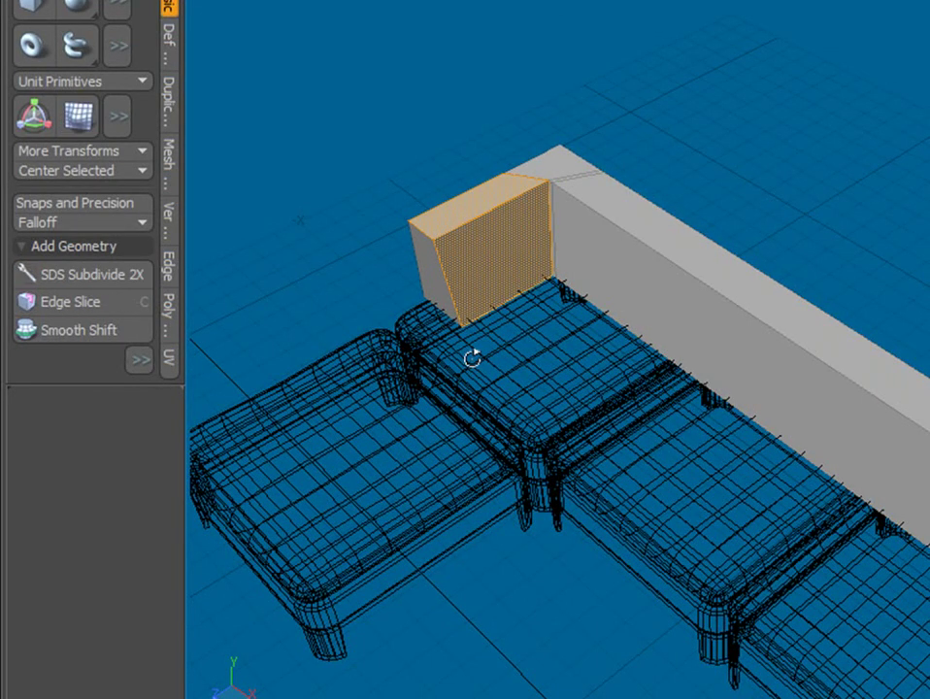
key("alt+c")
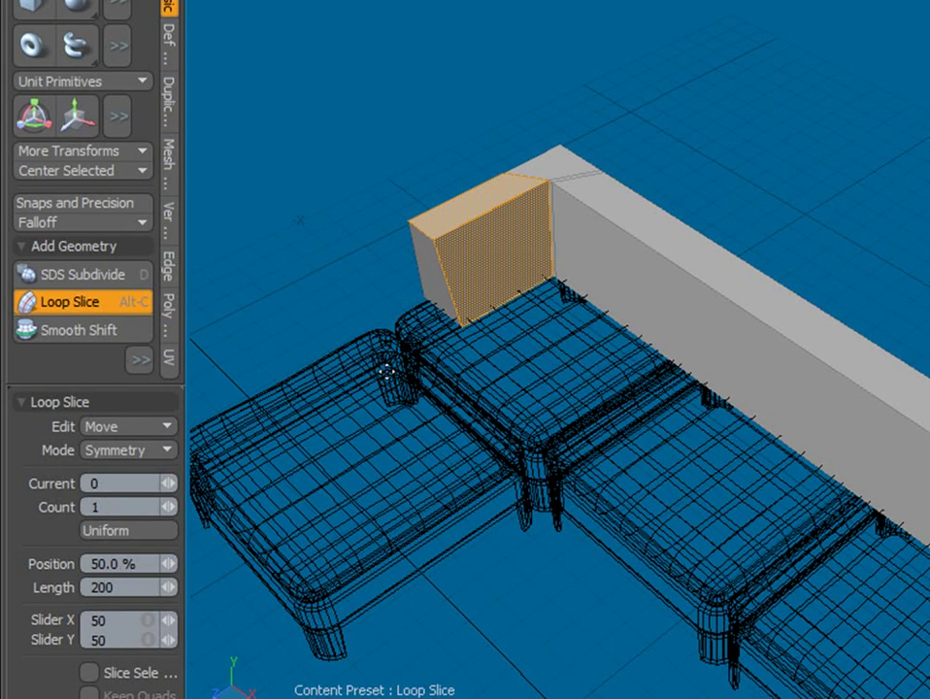
left_click(386, 370)
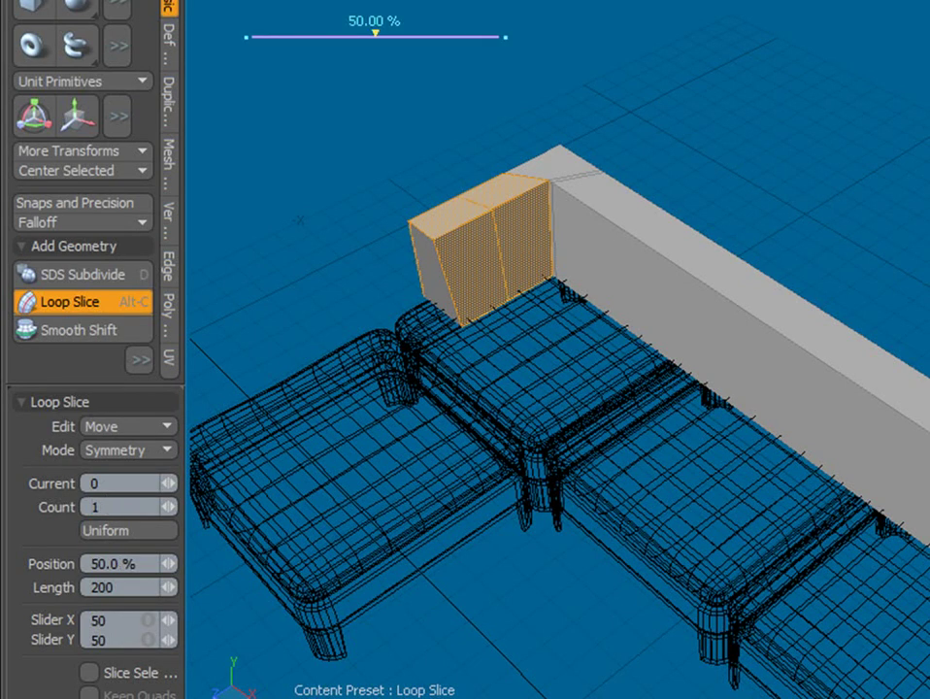
left_click(133, 450)
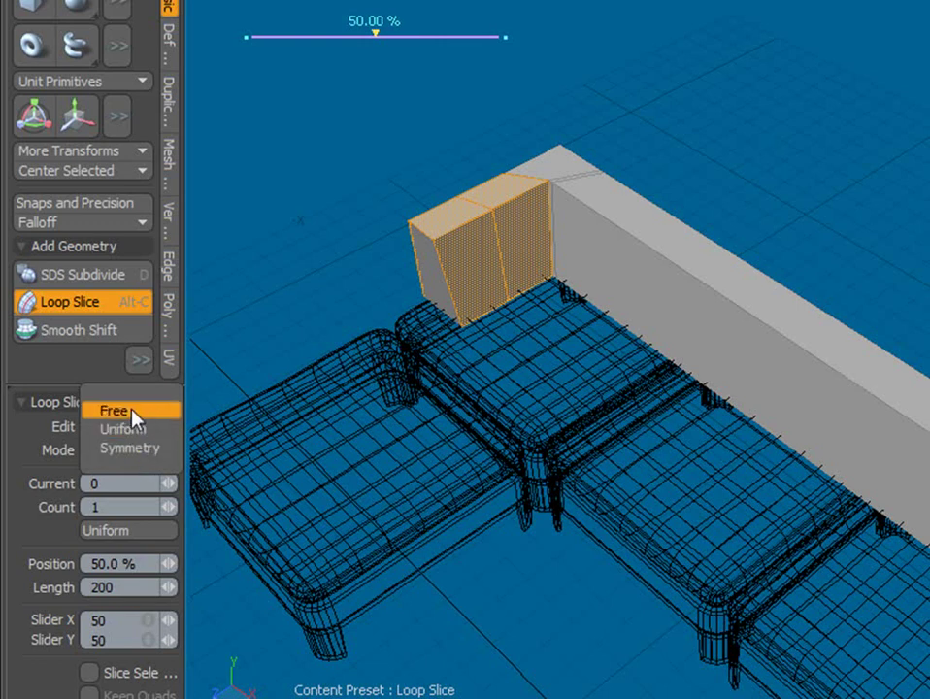
left_click(133, 415)
left_click_drag(440, 405, 471, 405)
mouse_move(393, 34)
left_mouse_down()
mouse_move(254, 34)
mouse_move(287, 34)
left_mouse_up()
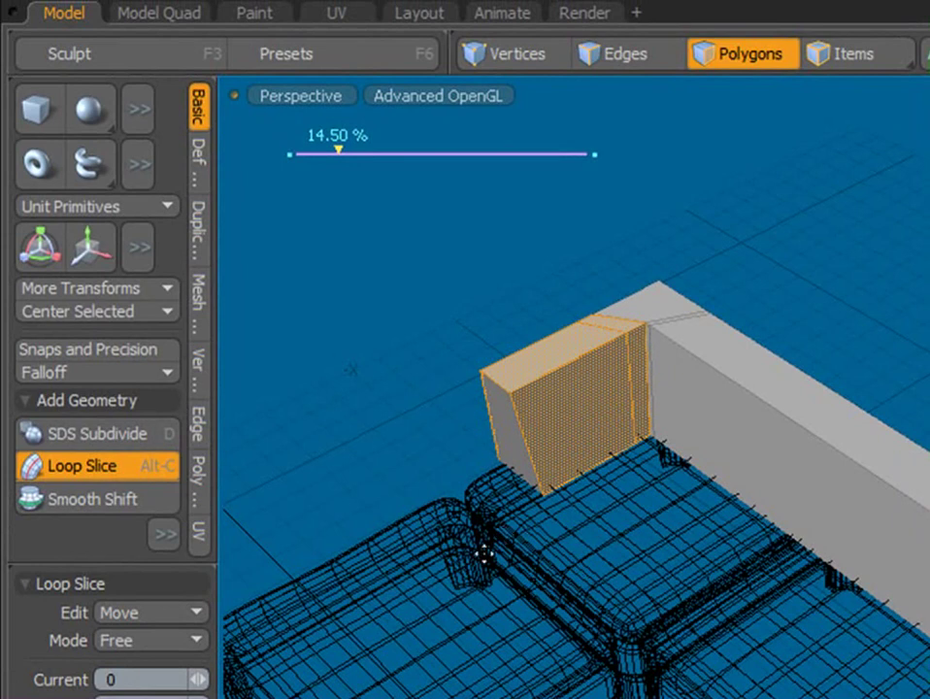
key("space")
Step: Loop-slice the left armrest's outer section near its front end at 75%, and clear the polygon selection
left_click(572, 415)
left_click(538, 359, "shift")
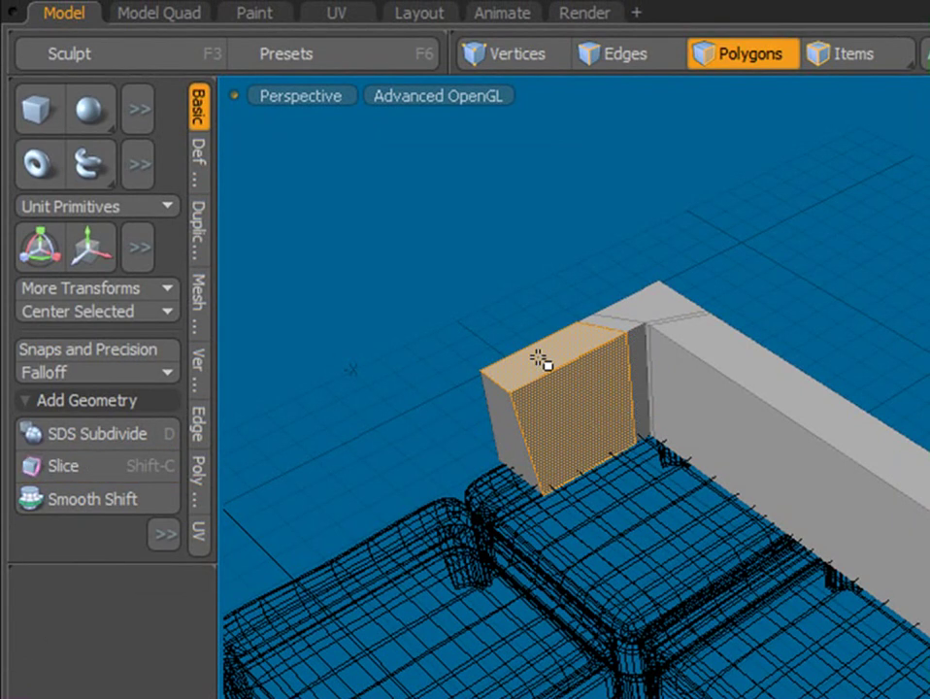
key("alt+c")
left_click_drag(532, 521, 702, 522)
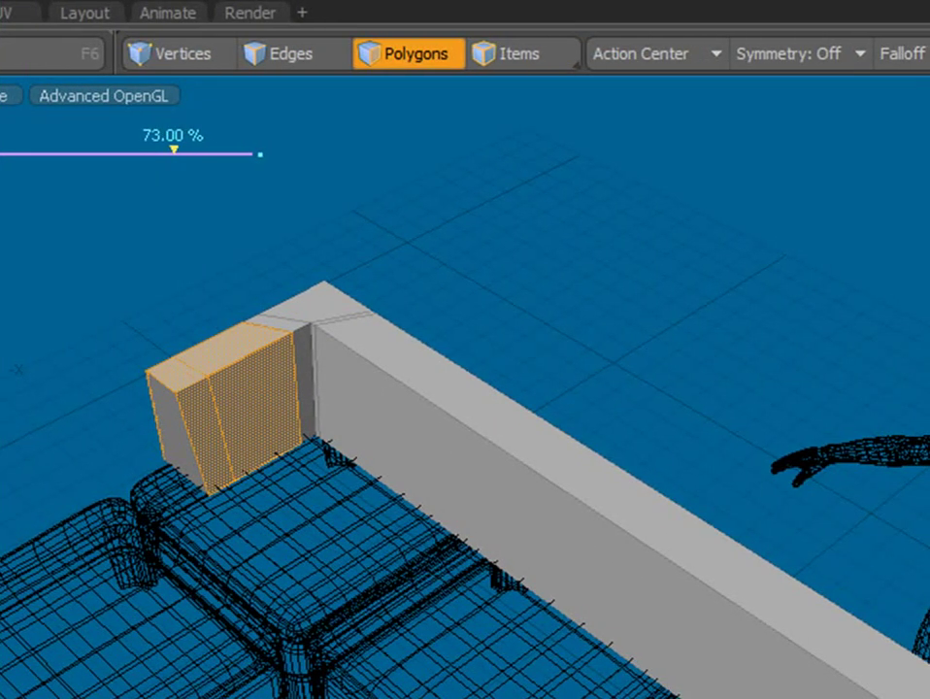
left_click_drag(204, 623, 903, 608, "alt")
scroll(237, 354, "up", 3)
left_click_drag(301, 451, 350, 470)
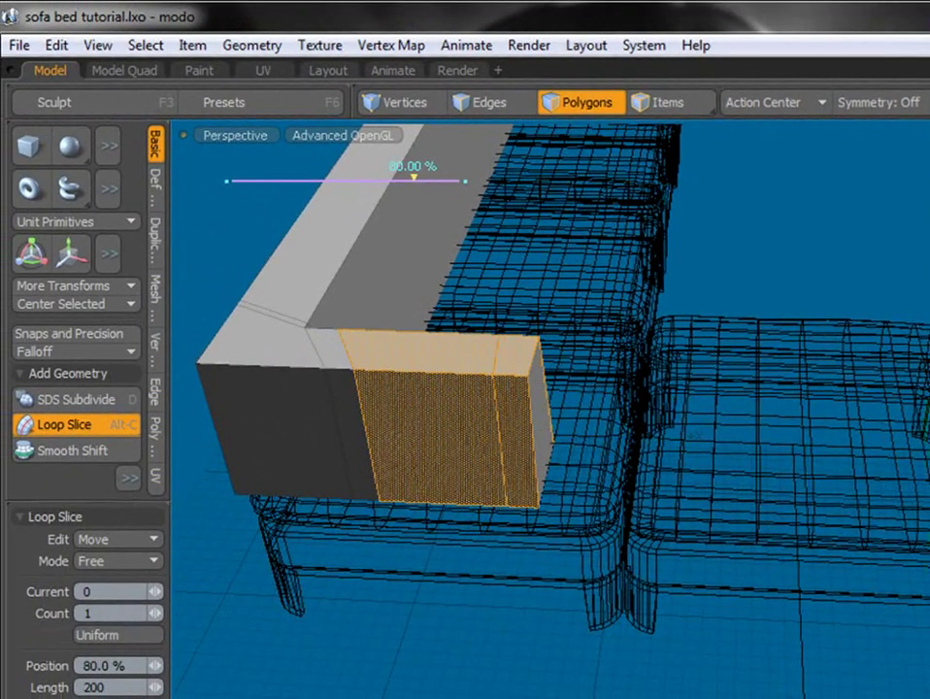
left_click_drag(580, 424, 573, 423)
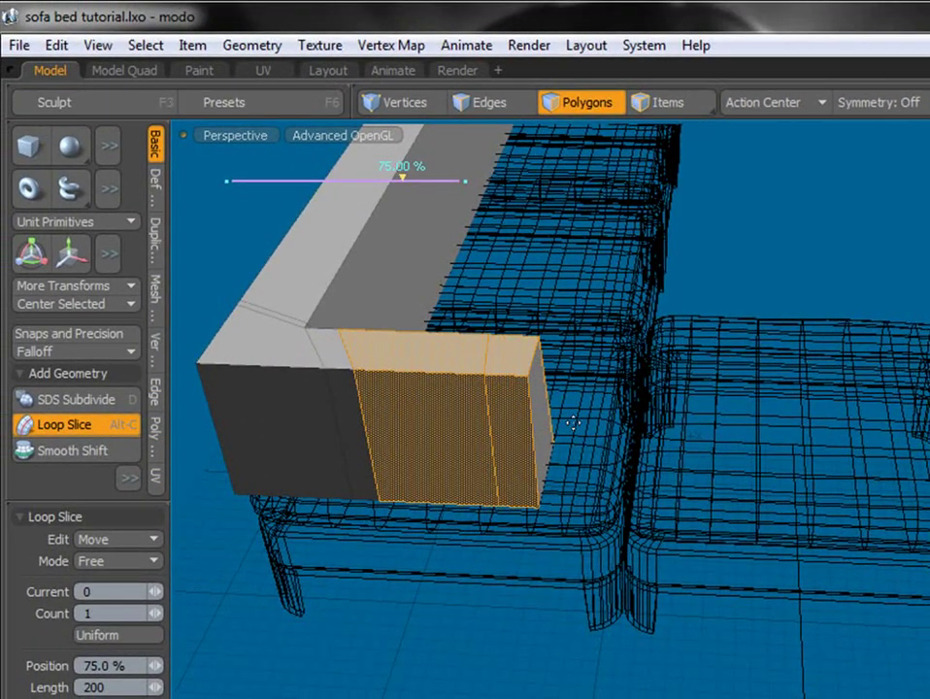
left_click_drag(541, 388, 495, 407, "alt")
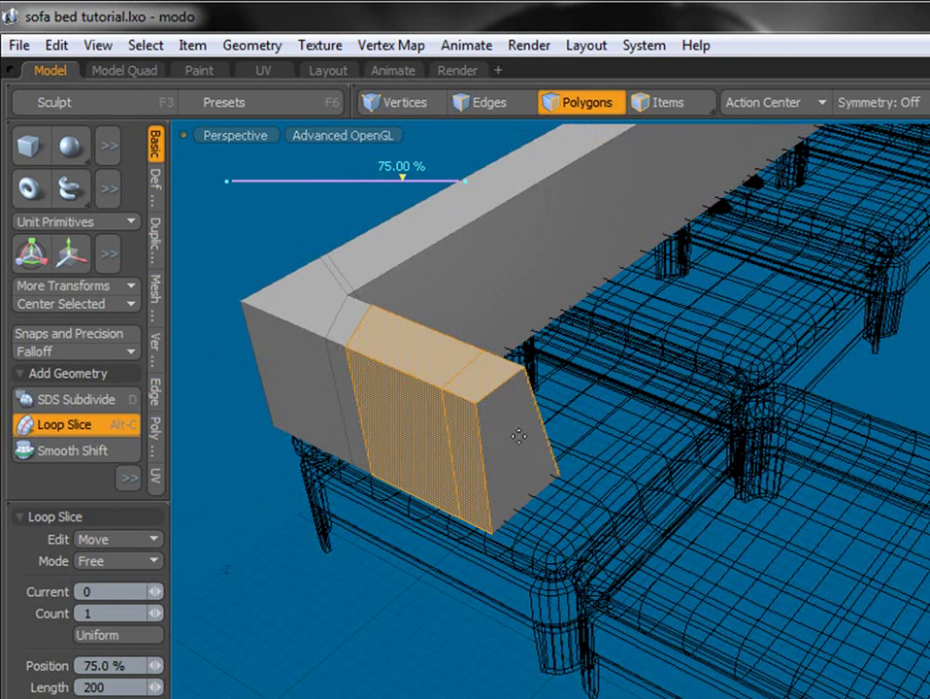
key("q")
left_click(692, 439)
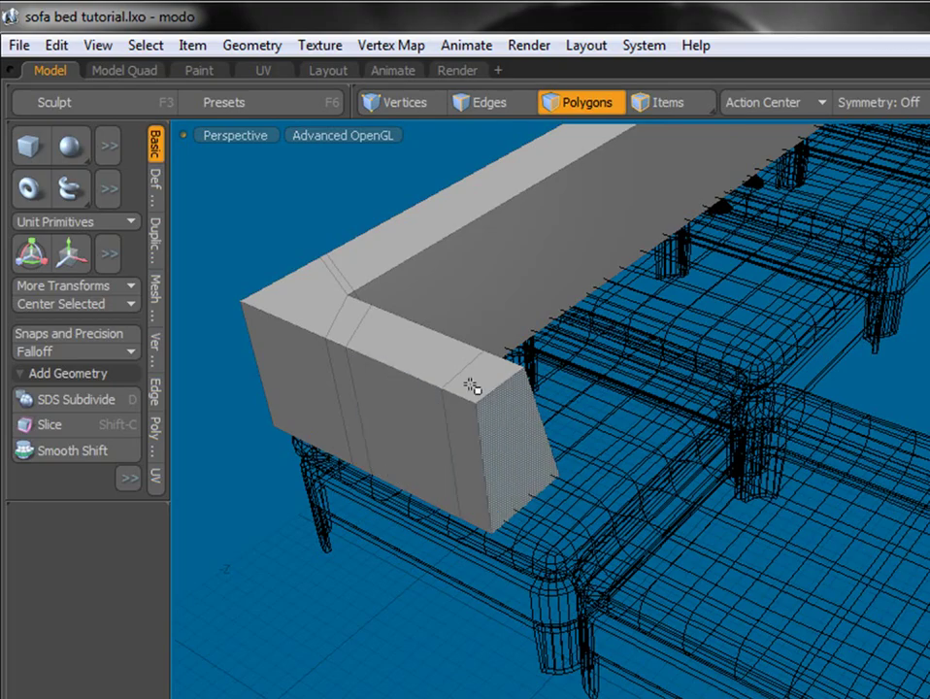
Step: Loop-slice the right armrest with a single cut placed close to the backrest corner
left_click_drag(473, 385, 774, 389, "alt")
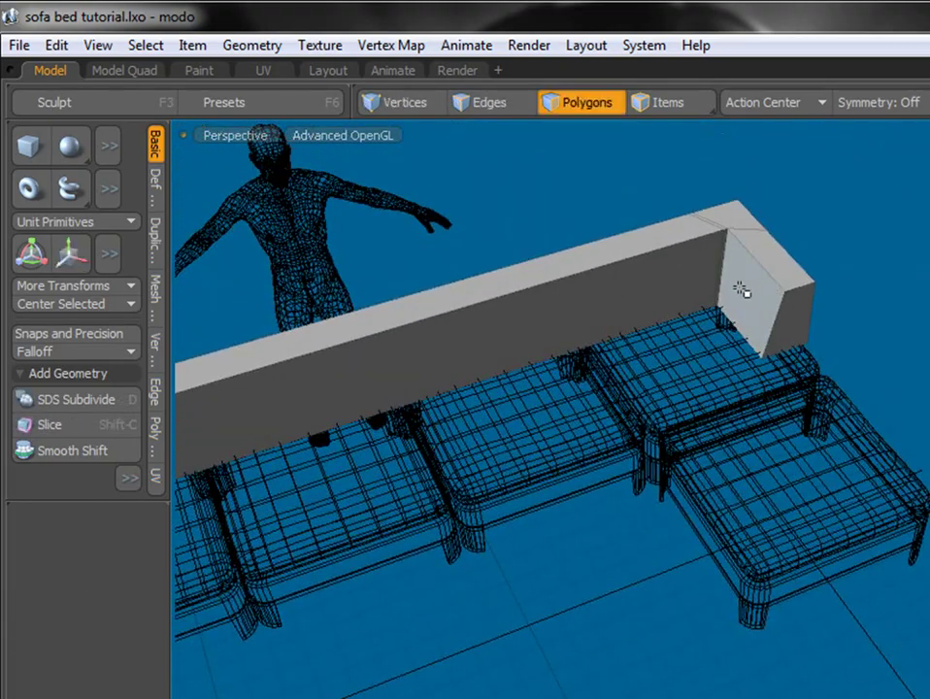
key("alt+c")
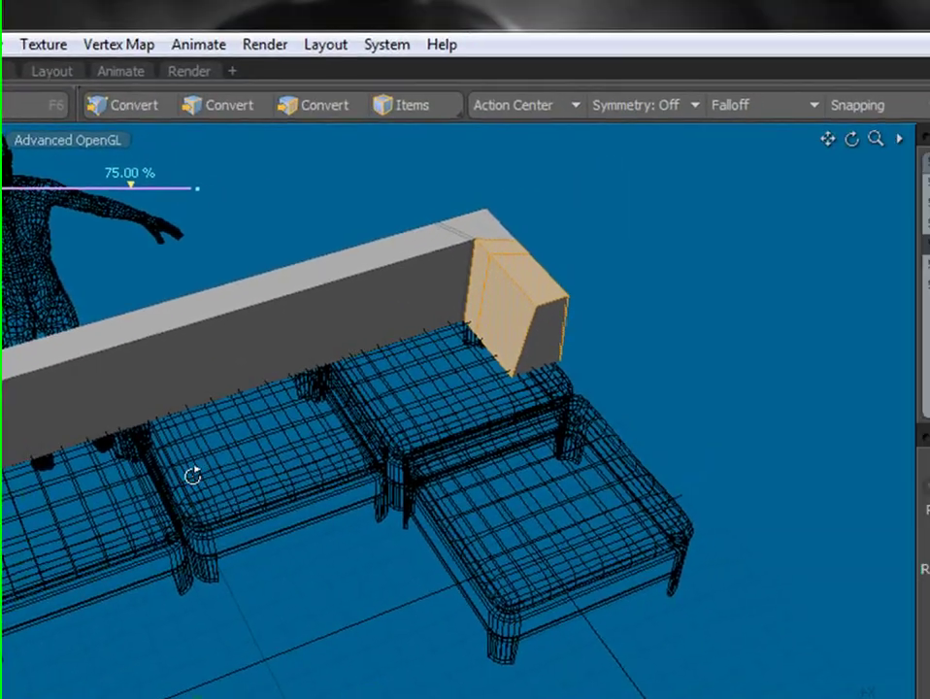
left_click_drag(441, 401, 918, 352, "alt+shift")
left_click_drag(521, 518, 75, 644, "alt+shift")
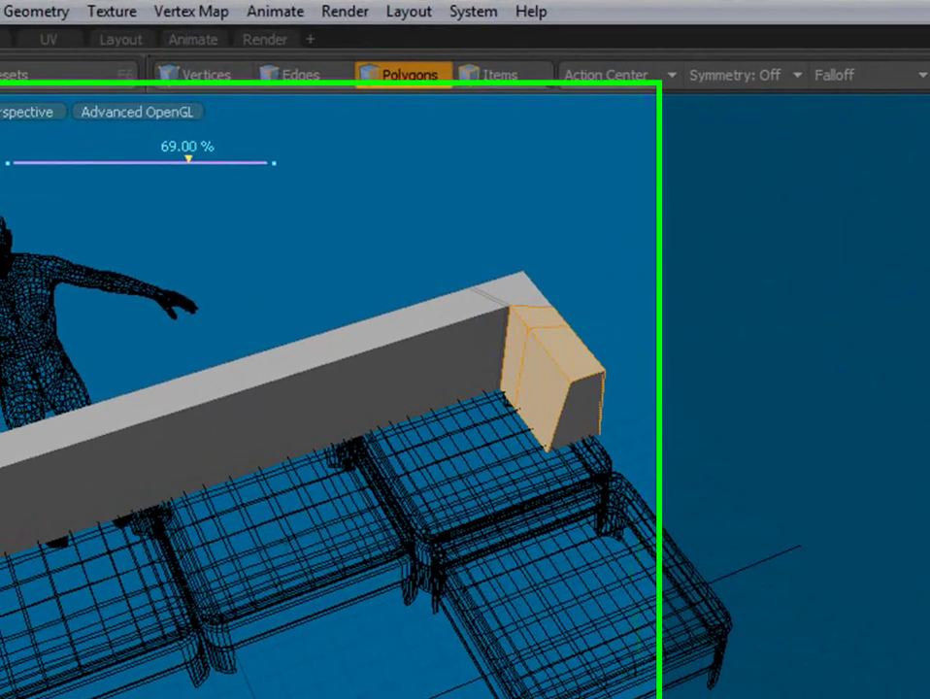
mouse_move(188, 159)
left_mouse_down()
mouse_move(250, 159)
mouse_move(242, 159)
left_mouse_up()
key("space")
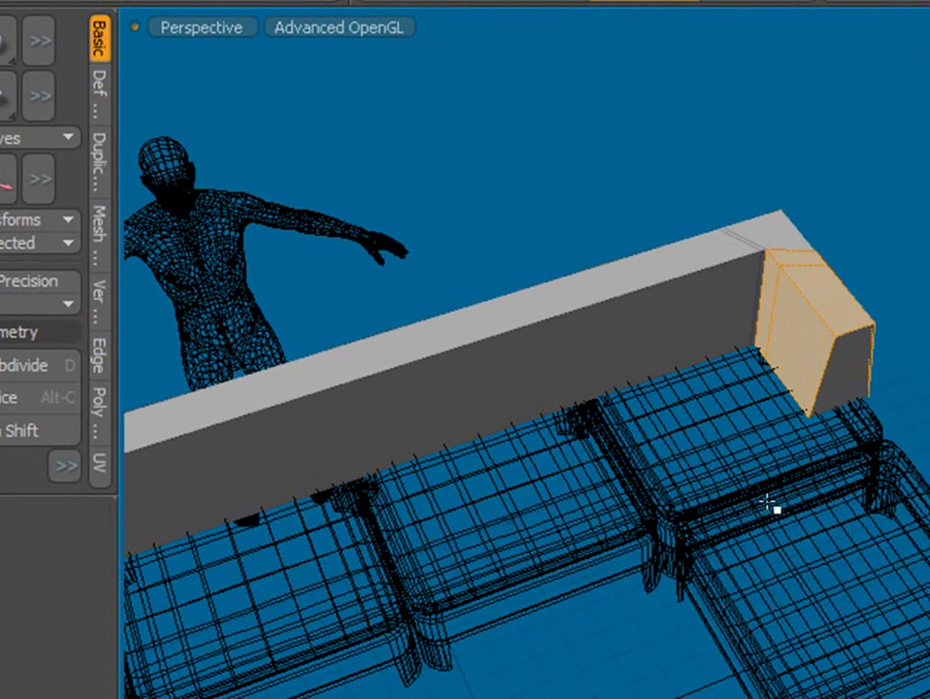
Step: Loop-slice the right armrest's outer section near its front end, and clear the polygon selection
left_click(837, 330)
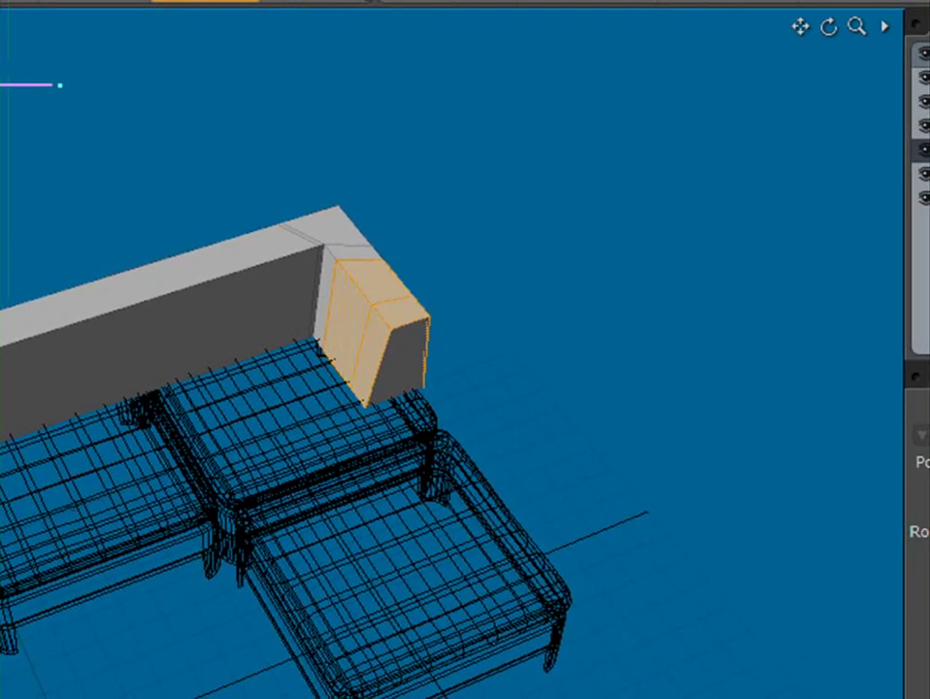
middle_click_drag(411, 655, 910, 436)
left_click_drag(910, 436, 899, 439, "alt")
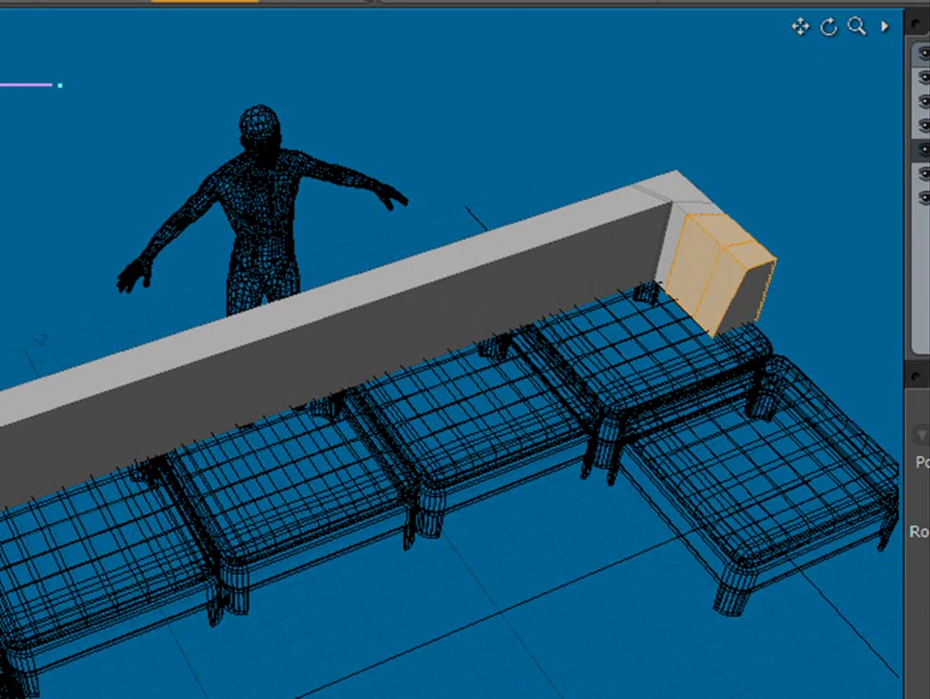
left_click(542, 548)
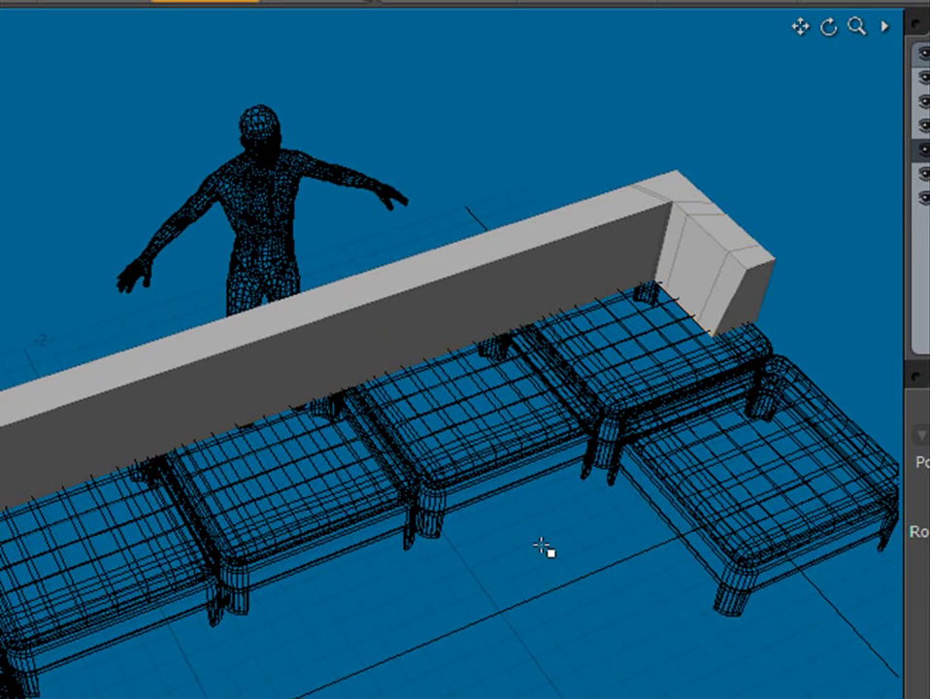
Step: Convert the backrest and armrests to a smoothed subdivision surface and examine the rounded left armrest
middle_click_drag(542, 547, 484, 470)
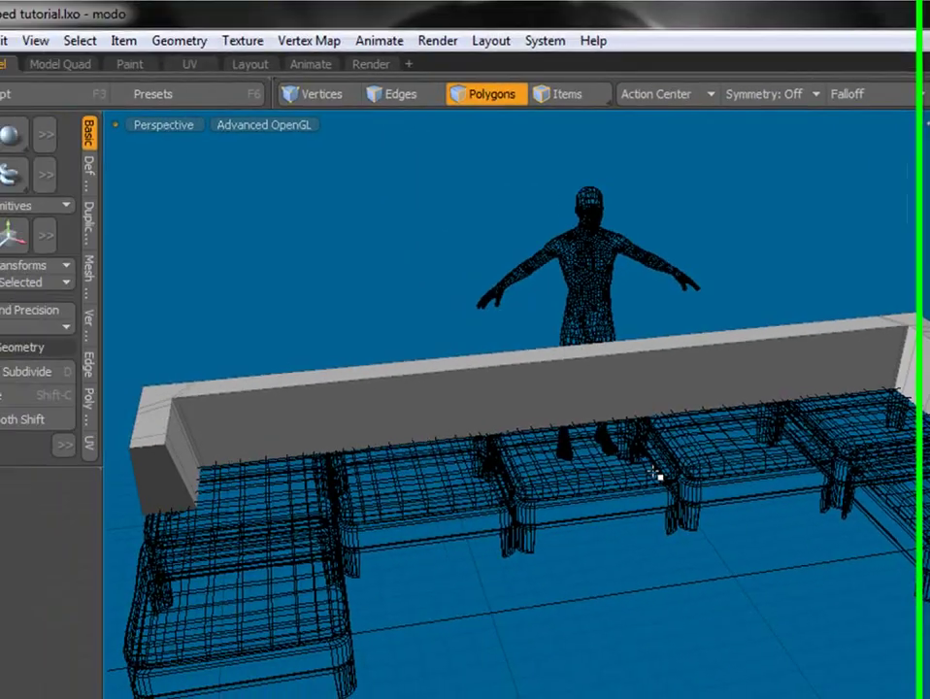
key("Tab")
left_click_drag(557, 500, 573, 427, "alt")
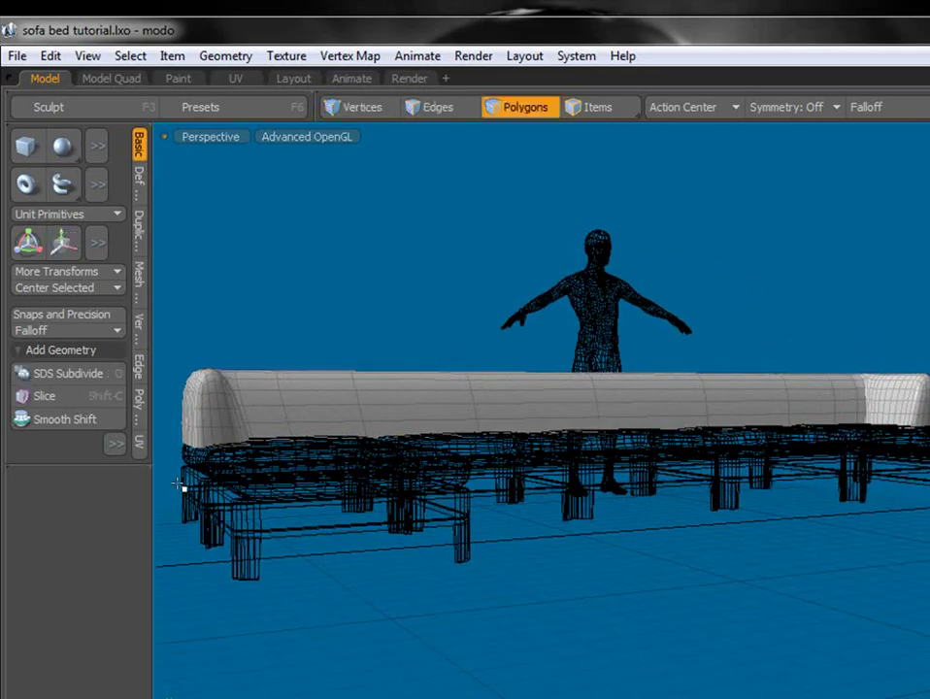
scroll(229, 498, "up", 3)
left_click_drag(229, 498, 377, 500, "alt")
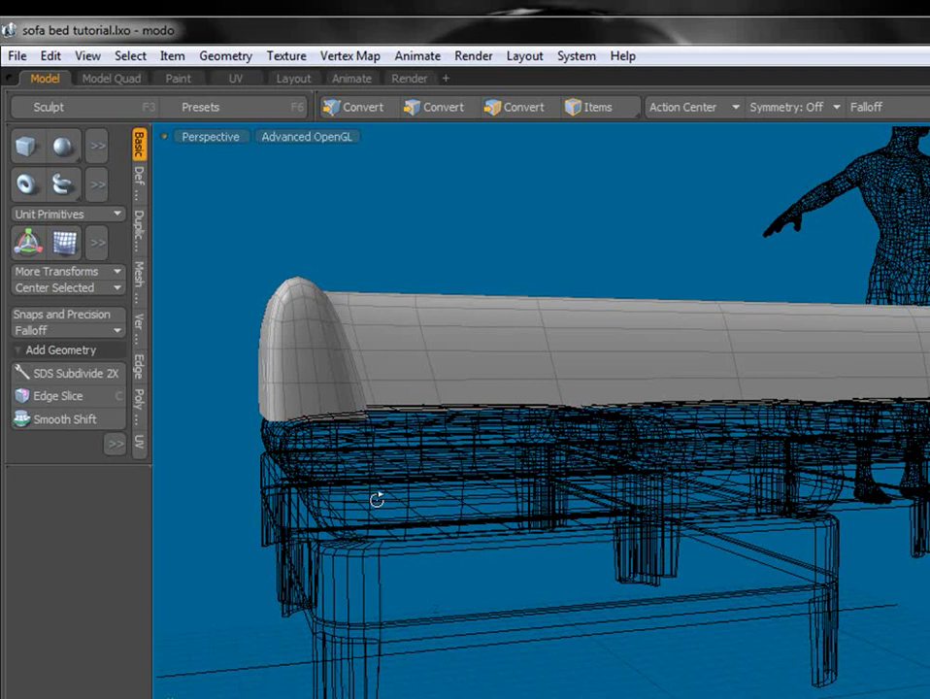
Step: Scale the whole backrest with its armrests slightly outward along X to fit the seat modules' outer ends
key("r")
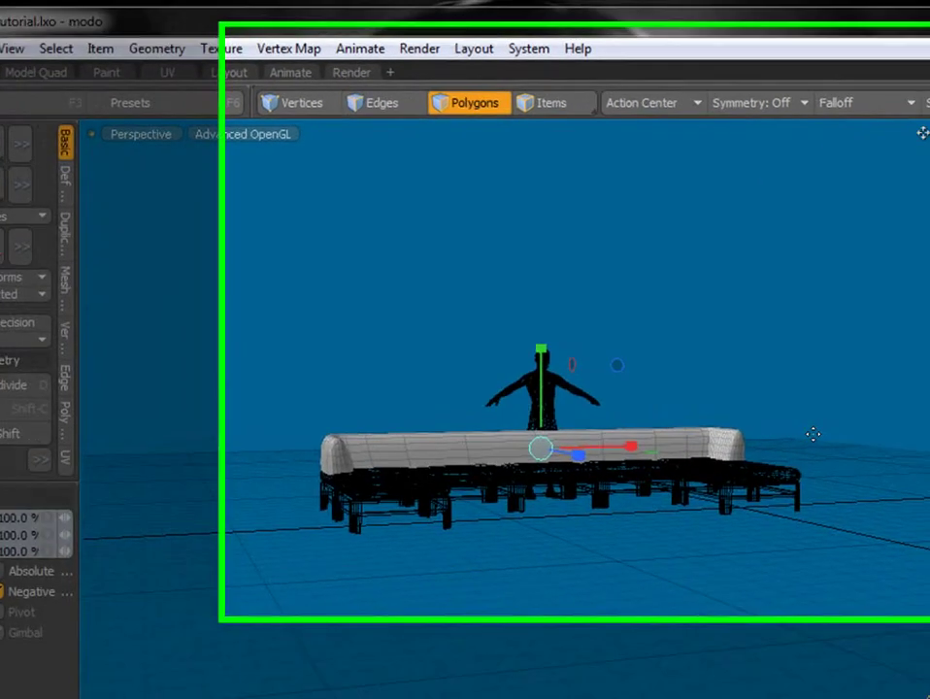
scroll(613, 448, "up", 5)
left_click_drag(576, 478, 802, 480, "alt+shift")
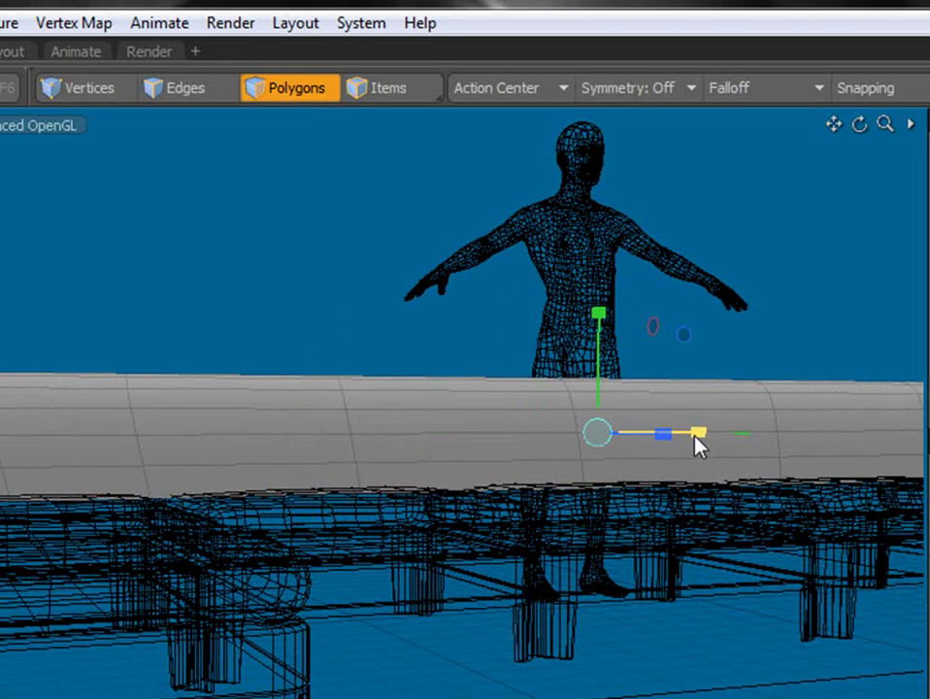
left_click_drag(697, 442, 565, 508, "alt")
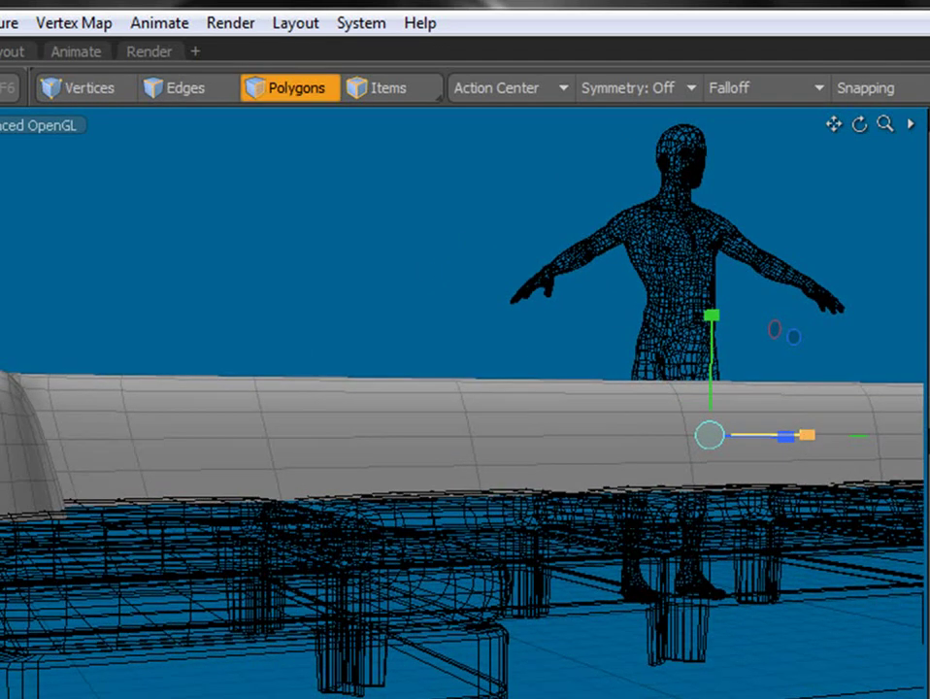
left_click_drag(525, 517, 692, 519, "alt")
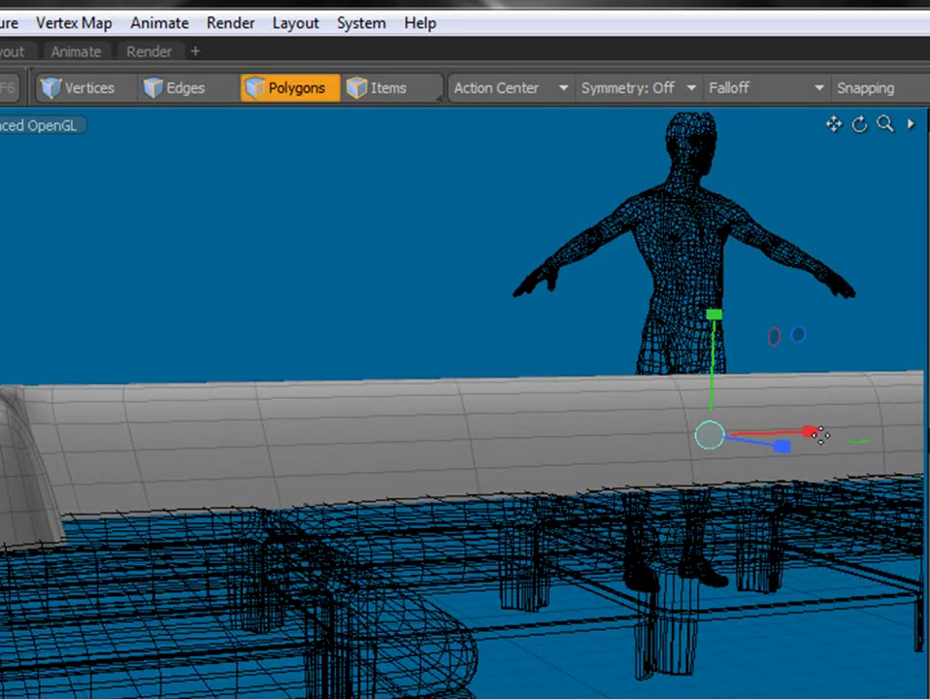
left_click_drag(808, 431, 811, 431)
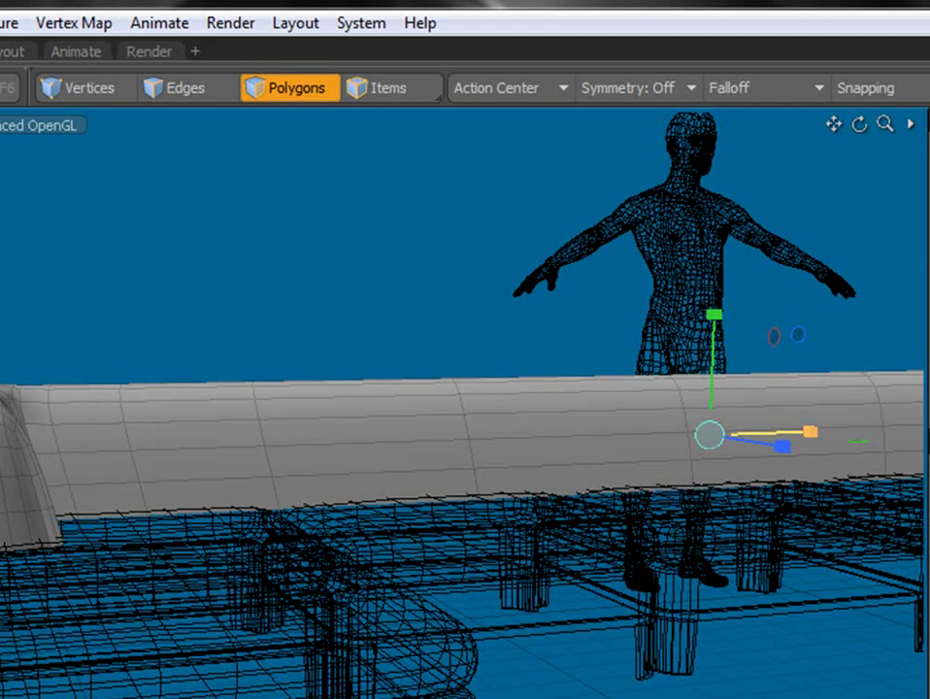
Step: Fine-tune the backrest's X scale to fit the seat modules, and display the inactive meshes as shaded surfaces instead of wireframe
left_click_drag(811, 431, 810, 431)
key("space")
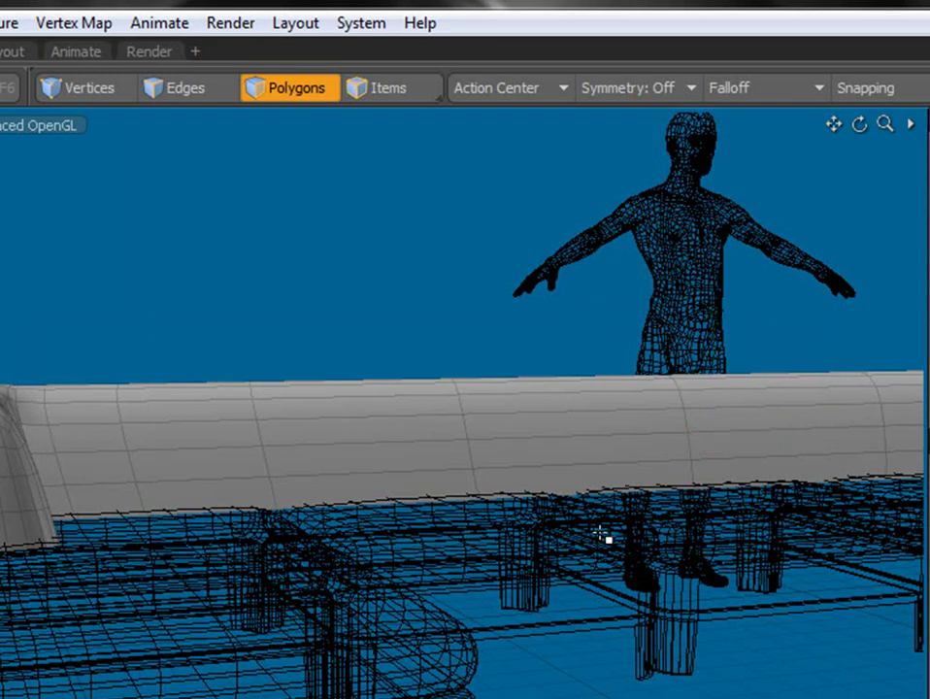
left_click_drag(270, 610, 292, 609, "alt")
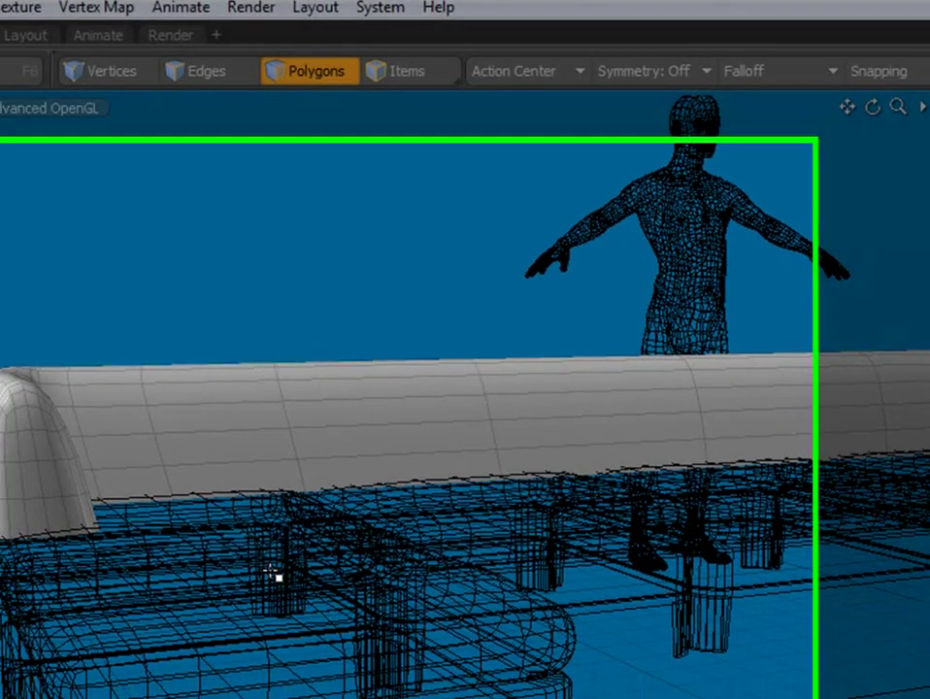
key("o")
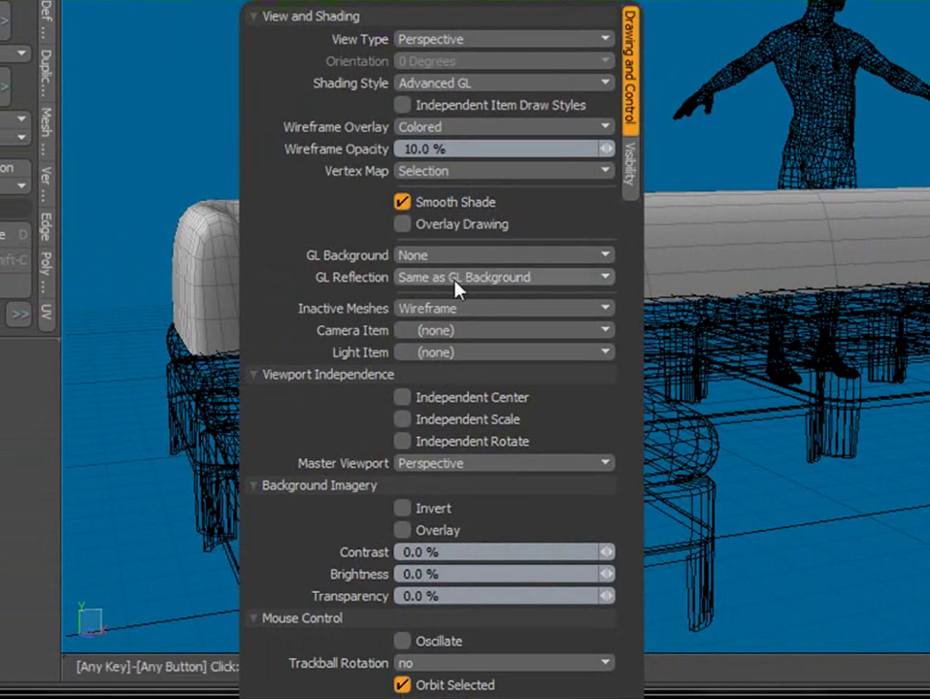
left_click(445, 308)
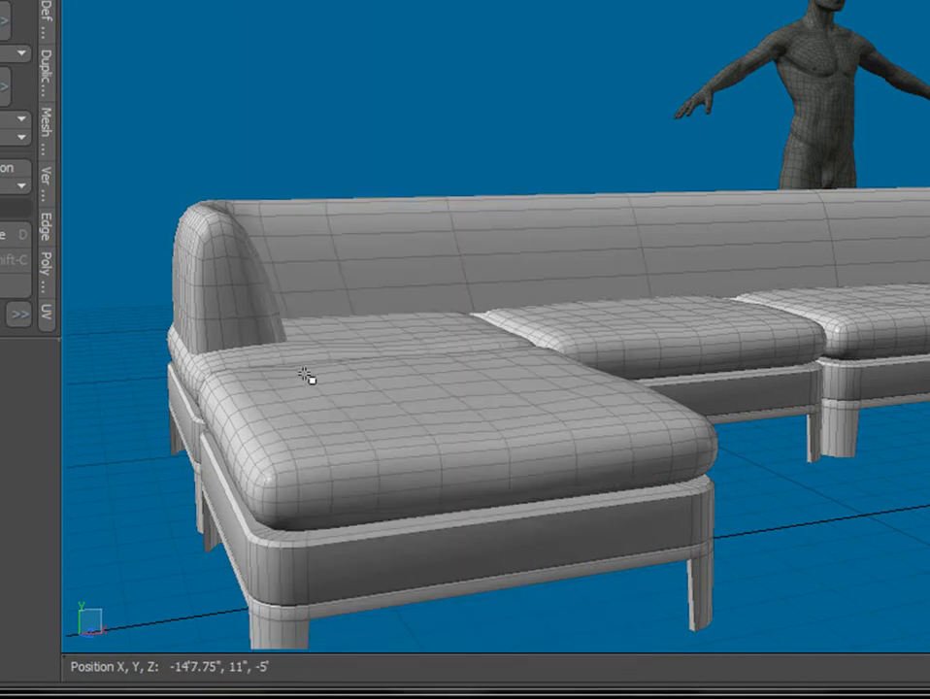
Step: Select the outer bottom edges of both armrests and move them slightly down into the seat cushions to close the gap
left_click_drag(305, 374, 291, 339, "alt")
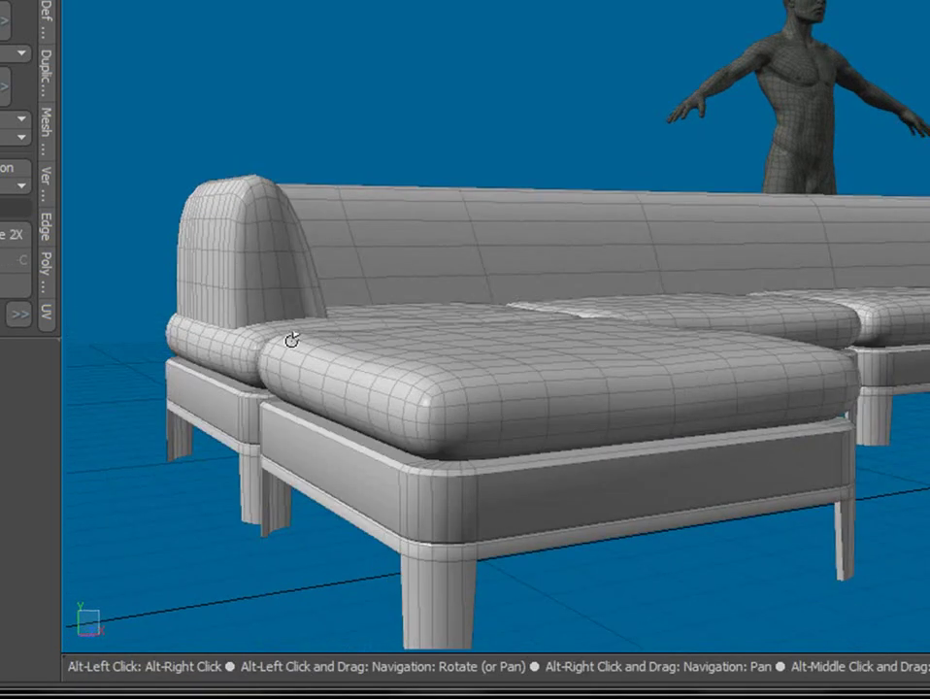
scroll(189, 347, "up", 5)
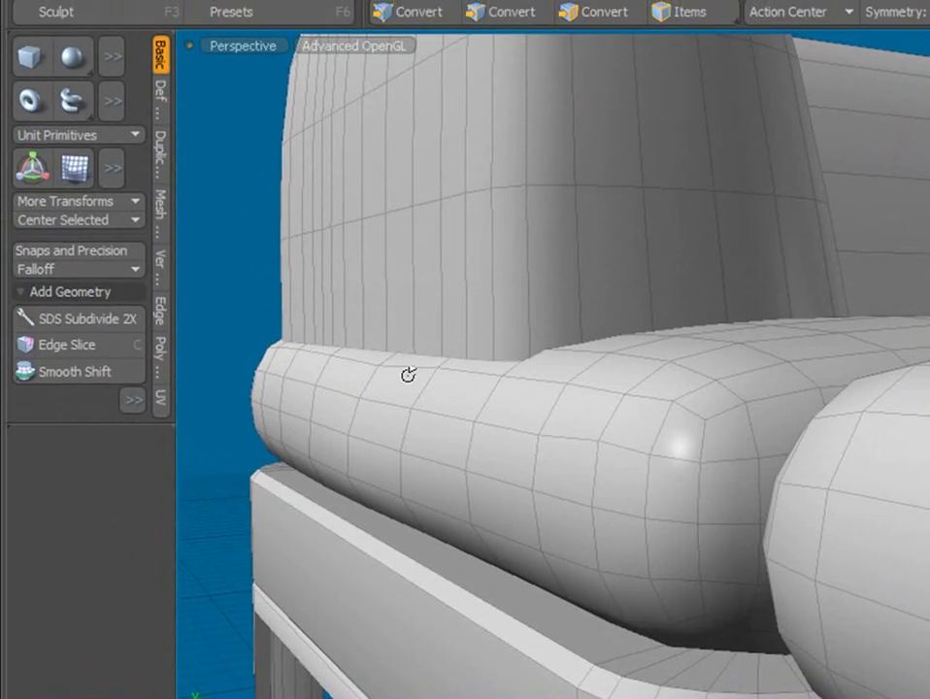
left_click_drag(407, 375, 449, 404, "alt")
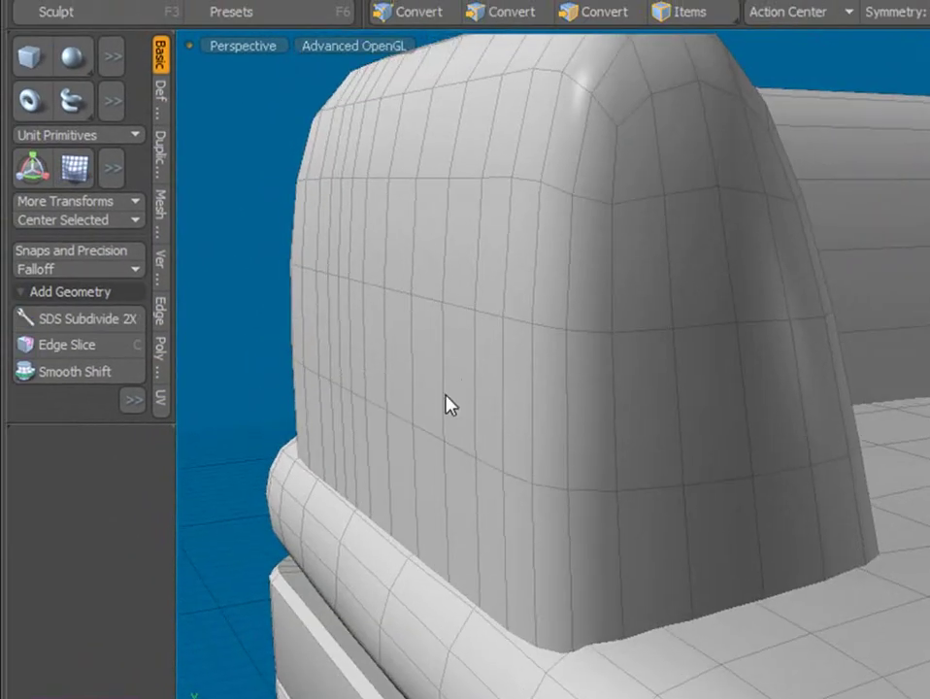
left_click(698, 495)
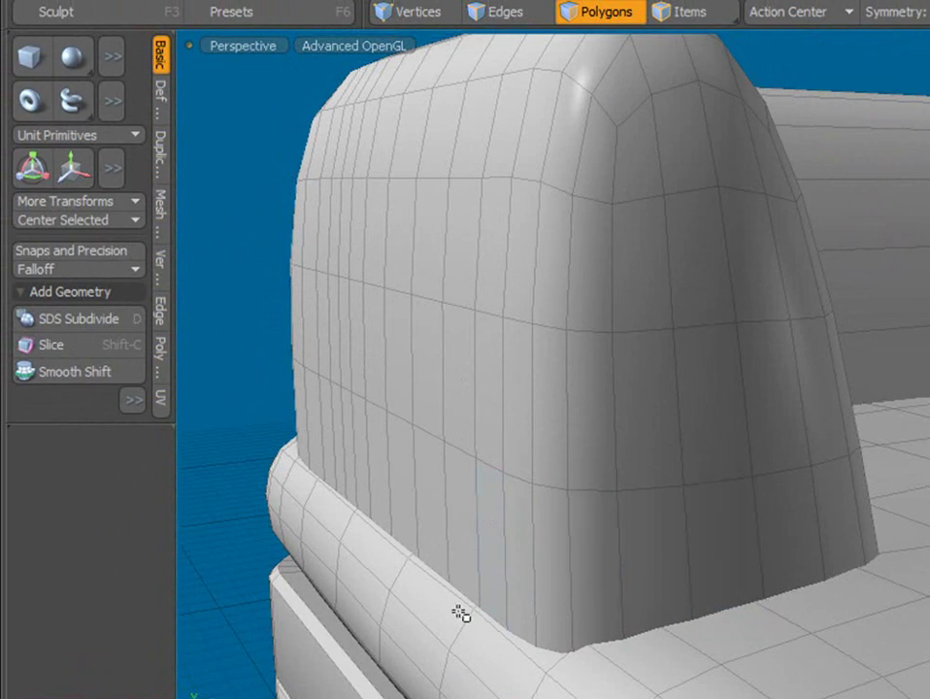
left_click(651, 389)
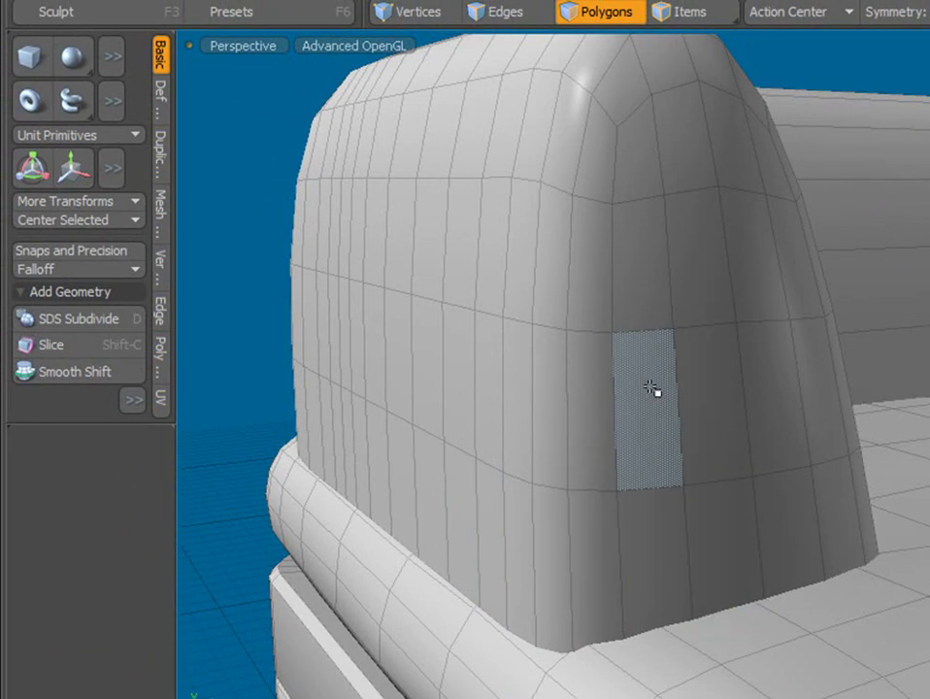
left_click_drag(639, 477, 749, 432, "alt")
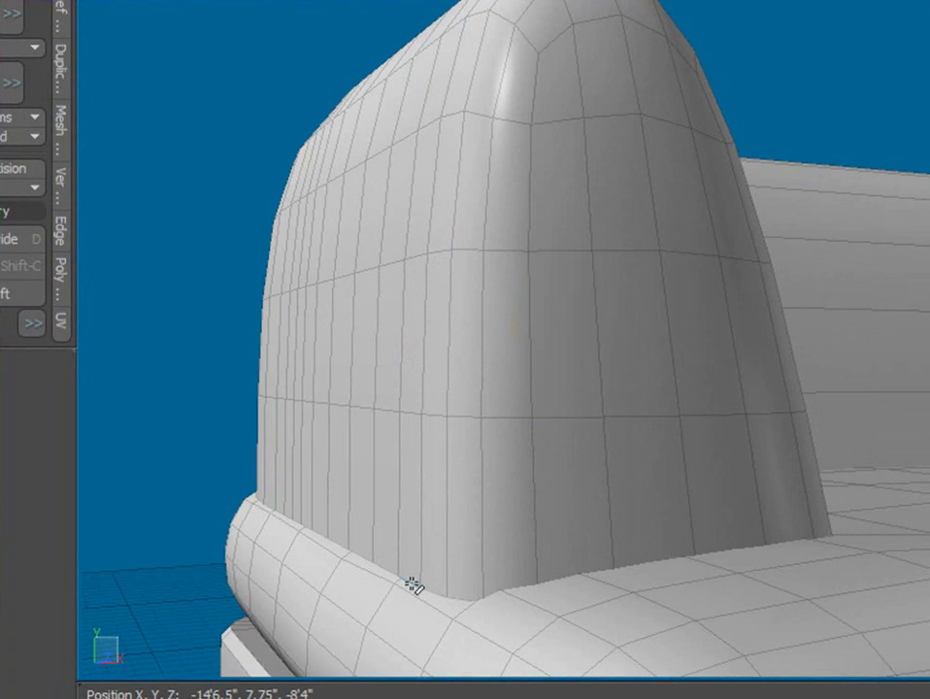
scroll(660, 582, "down", 4)
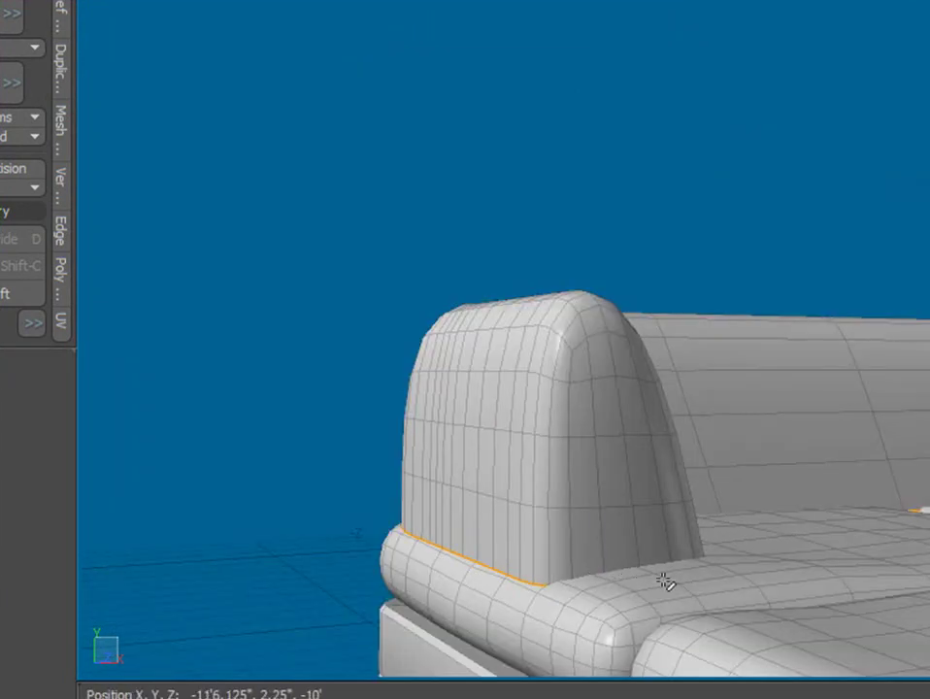
left_click_drag(721, 552, 529, 489, "alt")
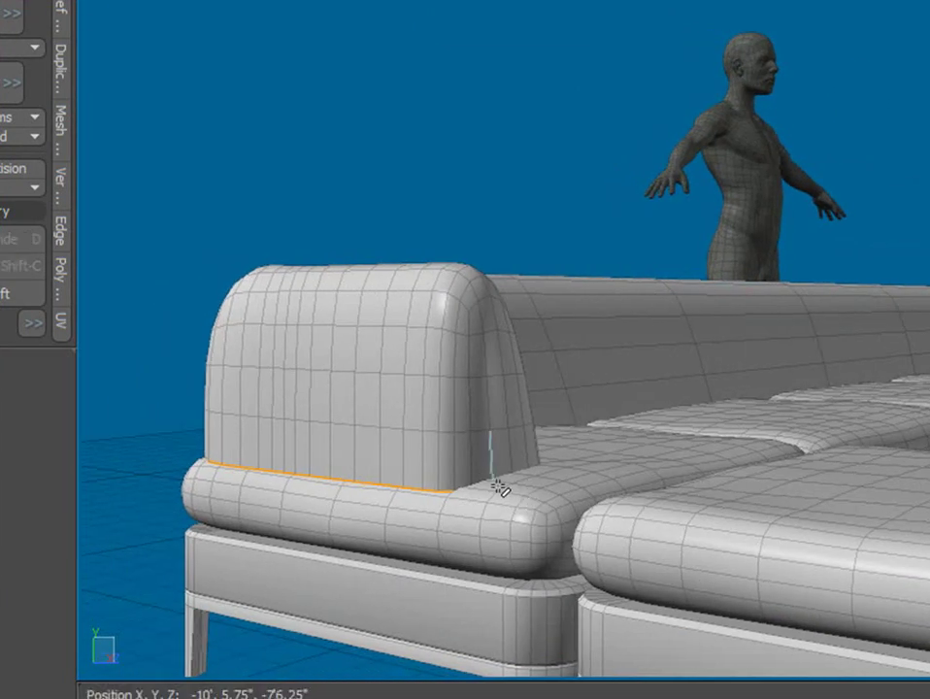
left_click_drag(858, 307, 861, 316)
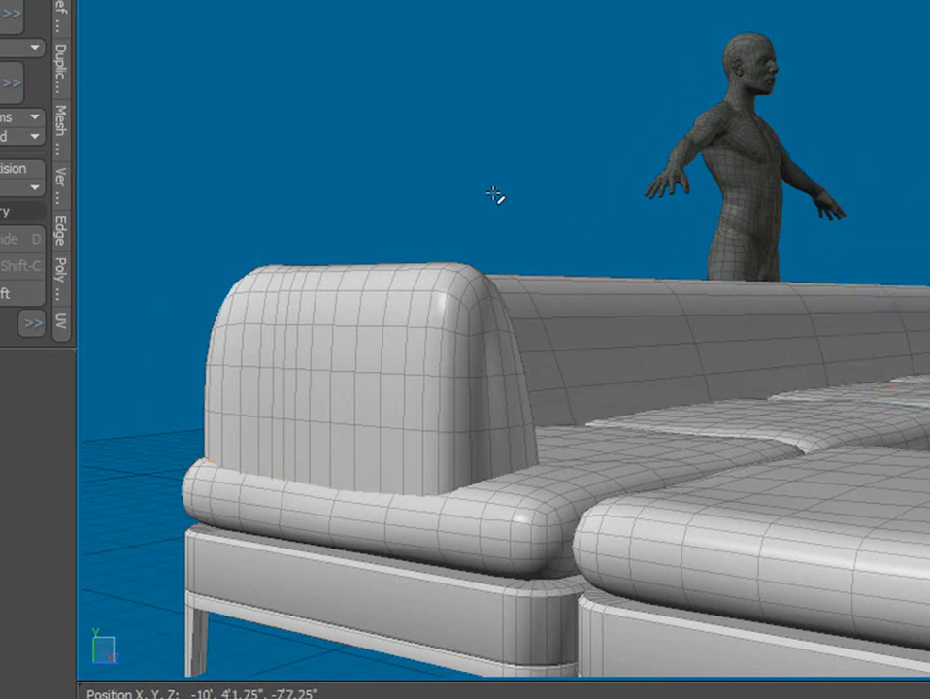
Step: Save the sofa bed scene under its existing file name
left_click_drag(648, 393, 522, 410, "alt")
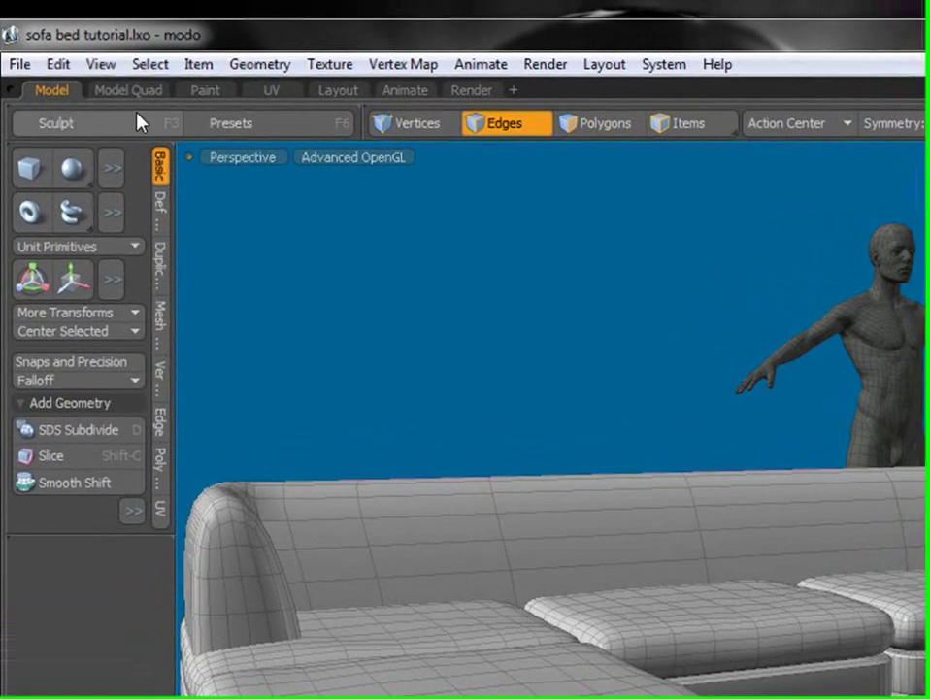
left_click(16, 50)
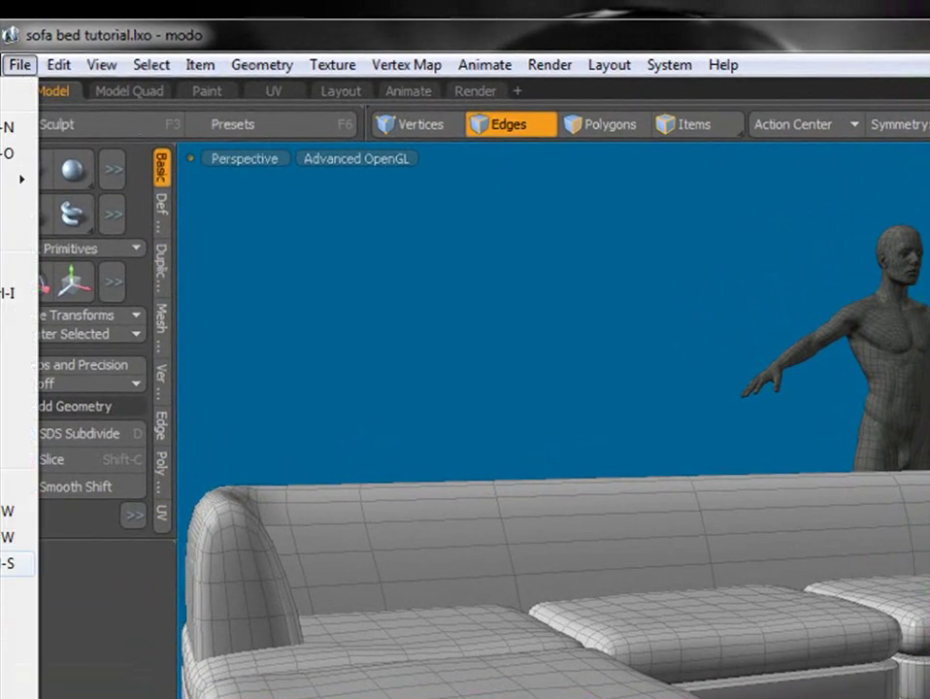
left_click(8, 563)
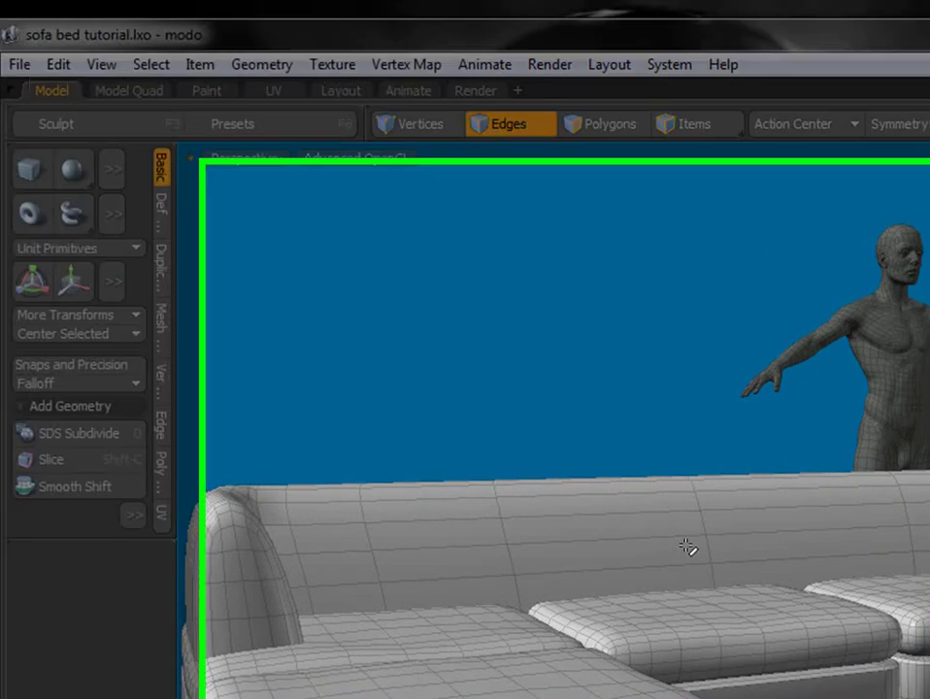
Step: Examine the complete sofa from the front, both ends and the side, checking how the backrest and armrests meet the seat cushions
scroll(688, 551, "down", 4)
left_click_drag(689, 556, 497, 690, "alt+shift")
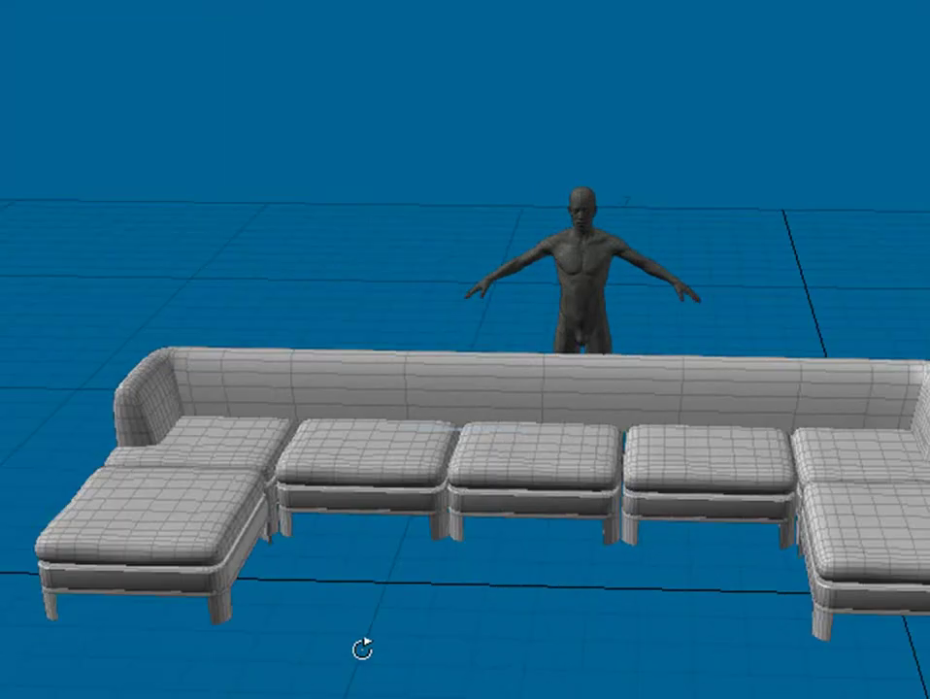
left_click_drag(362, 649, 173, 554, "alt")
scroll(731, 540, "up", 3)
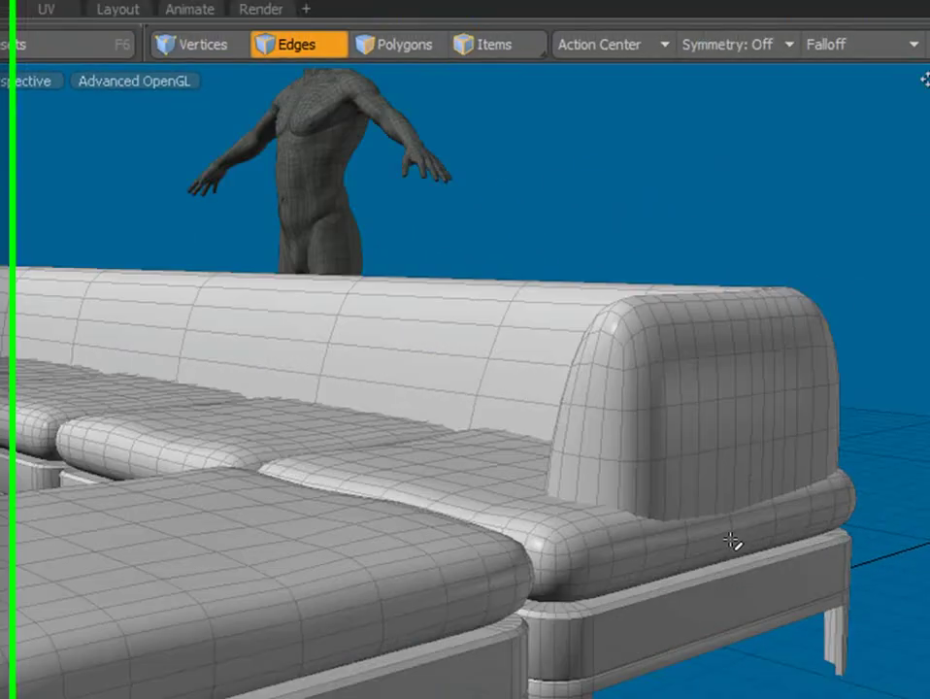
left_click_drag(734, 542, 863, 509, "alt")
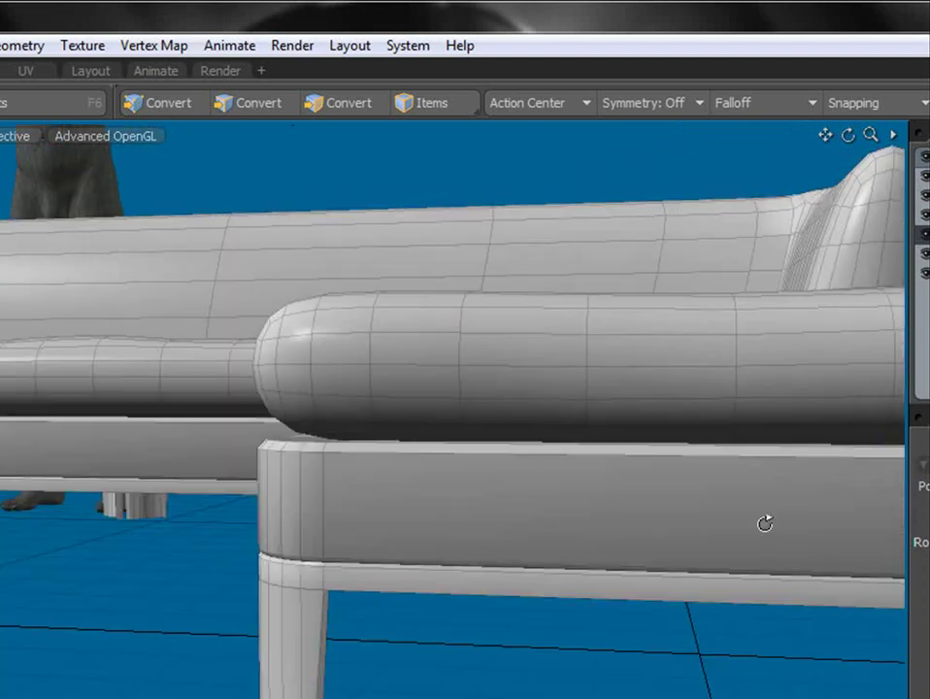
scroll(766, 523, "down", 4)
left_click_drag(388, 503, 868, 531, "alt+shift")
left_click_drag(427, 539, 466, 519, "alt+shift")
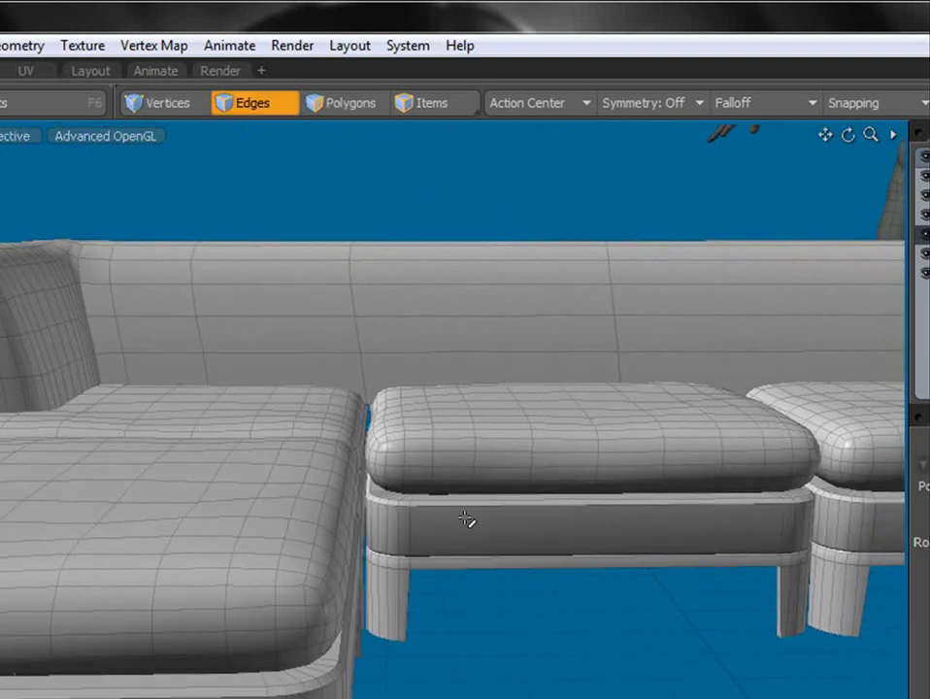
scroll(466, 520, "down", 3)
left_click_drag(361, 498, 472, 498, "alt")
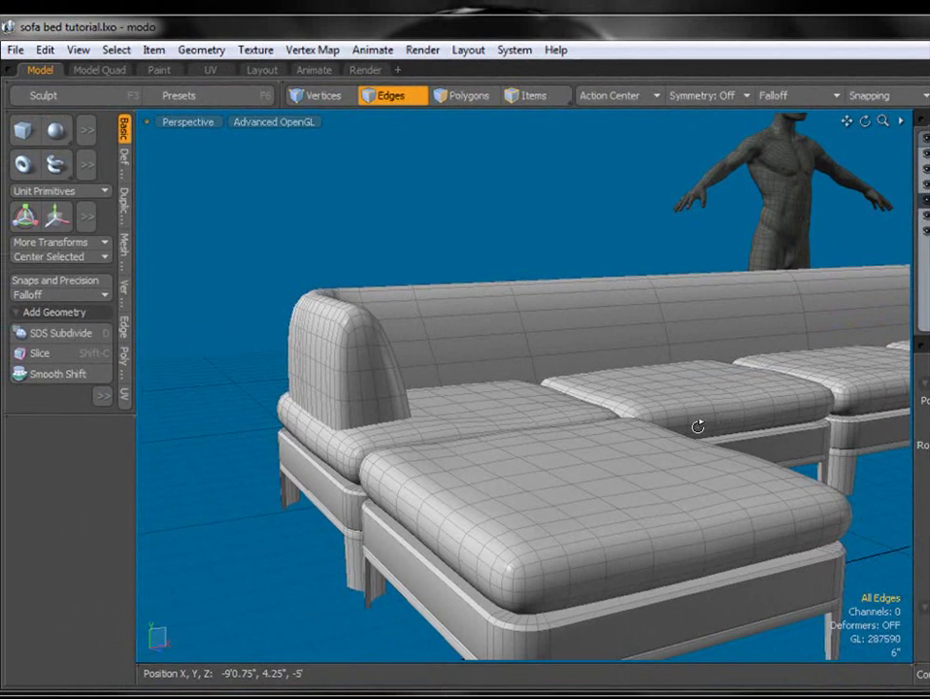
left_click_drag(645, 483, 368, 477, "alt")
left_click_drag(471, 420, 408, 448, "alt")
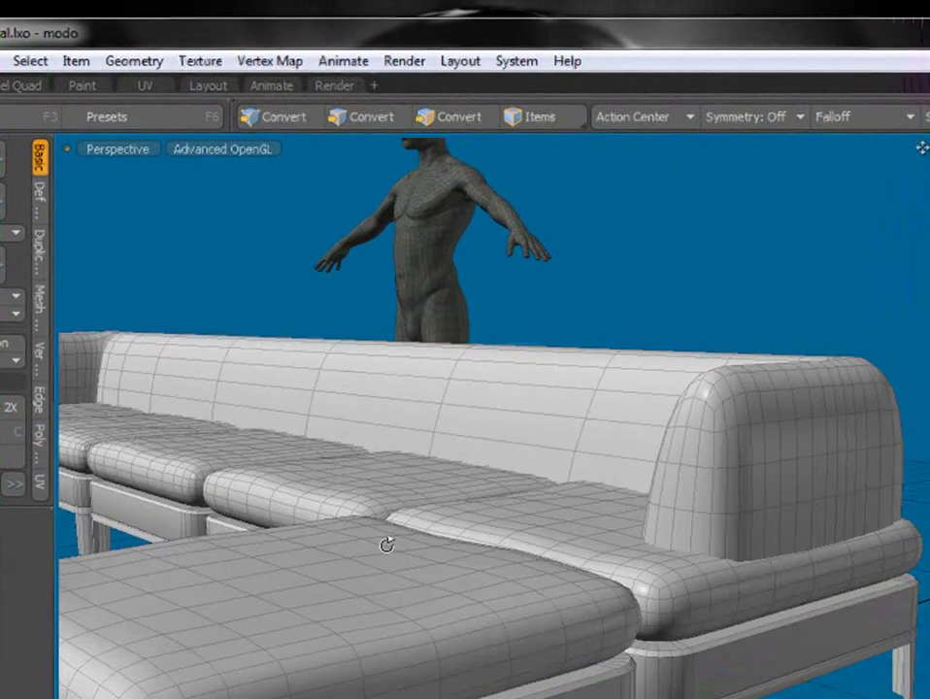
left_click_drag(387, 545, 248, 511, "alt")
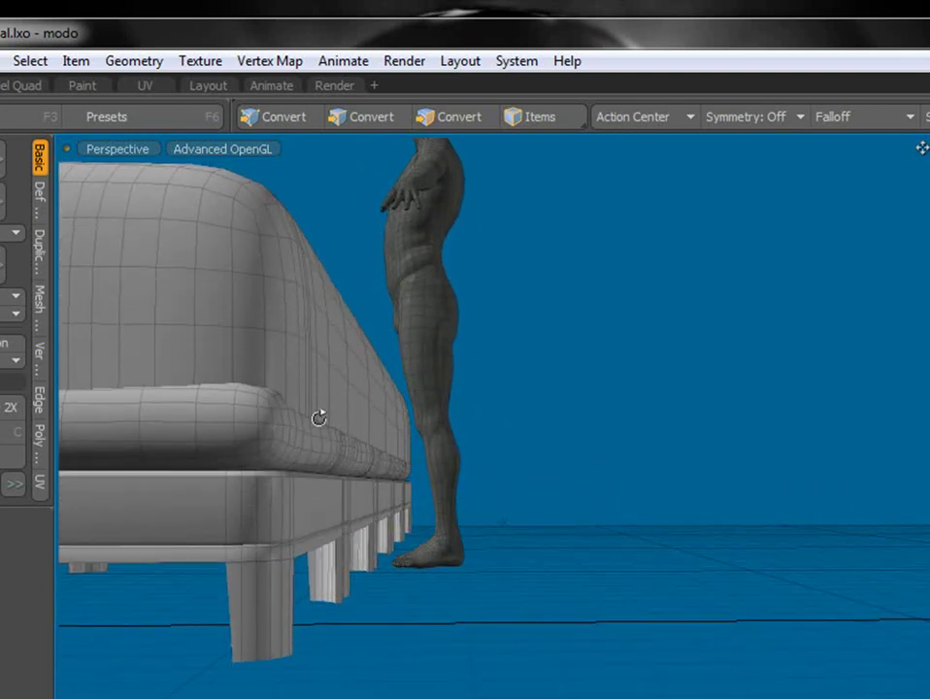
left_click_drag(331, 445, 495, 538, "alt")
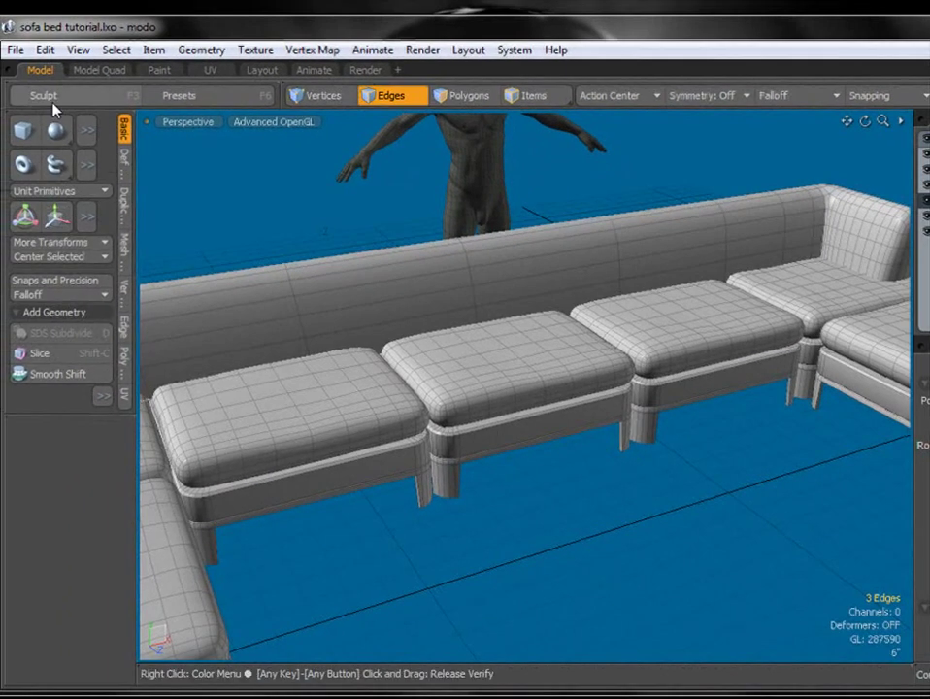
Step: Save the scene again after the inspection
left_click(15, 49)
left_click(8, 433)
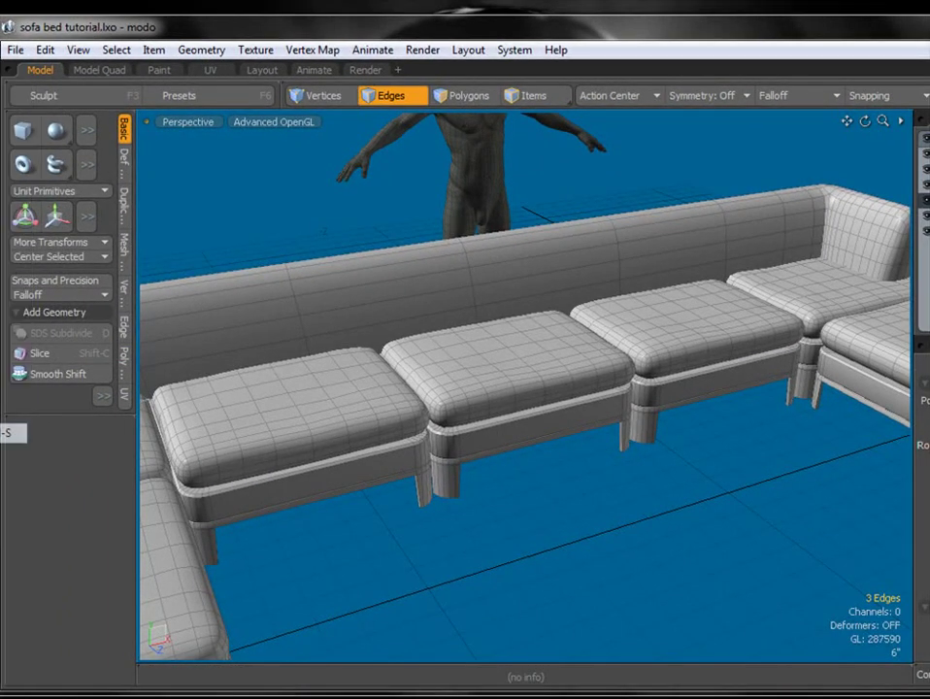